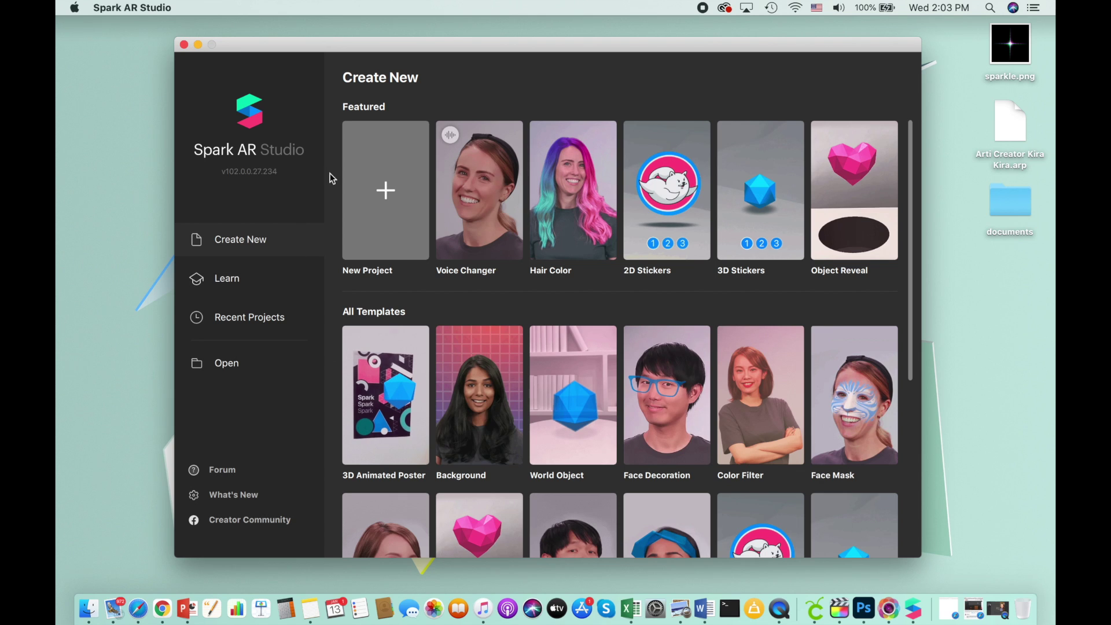
Create a blank new project and switch the preview to the third person in the real-time simulation videos.
click(387, 190)
click(653, 400)
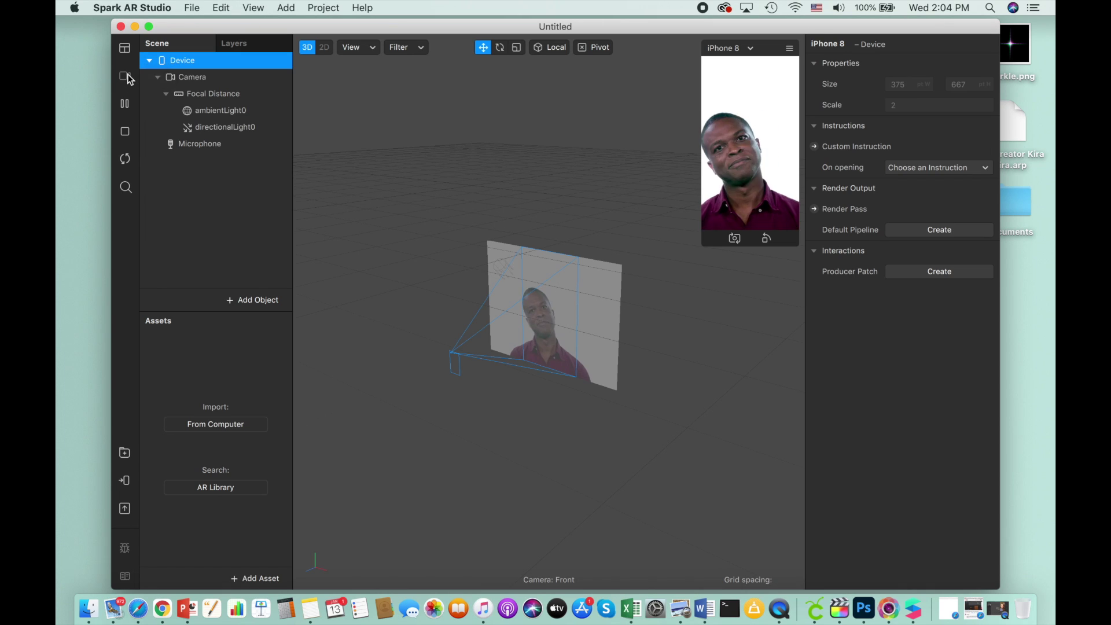
click(125, 77)
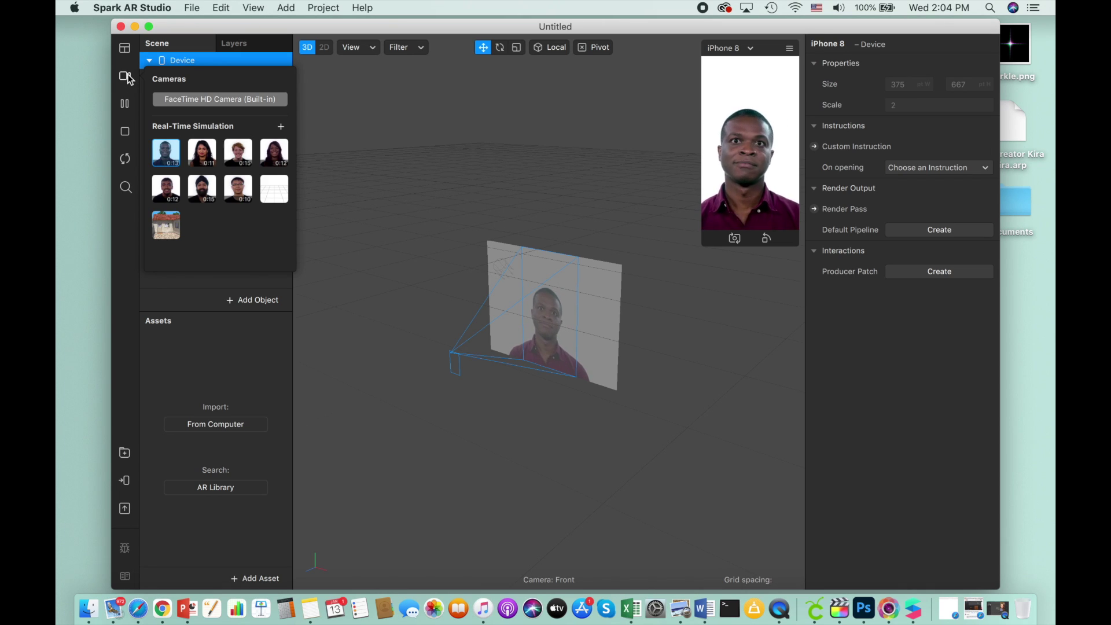
click(238, 152)
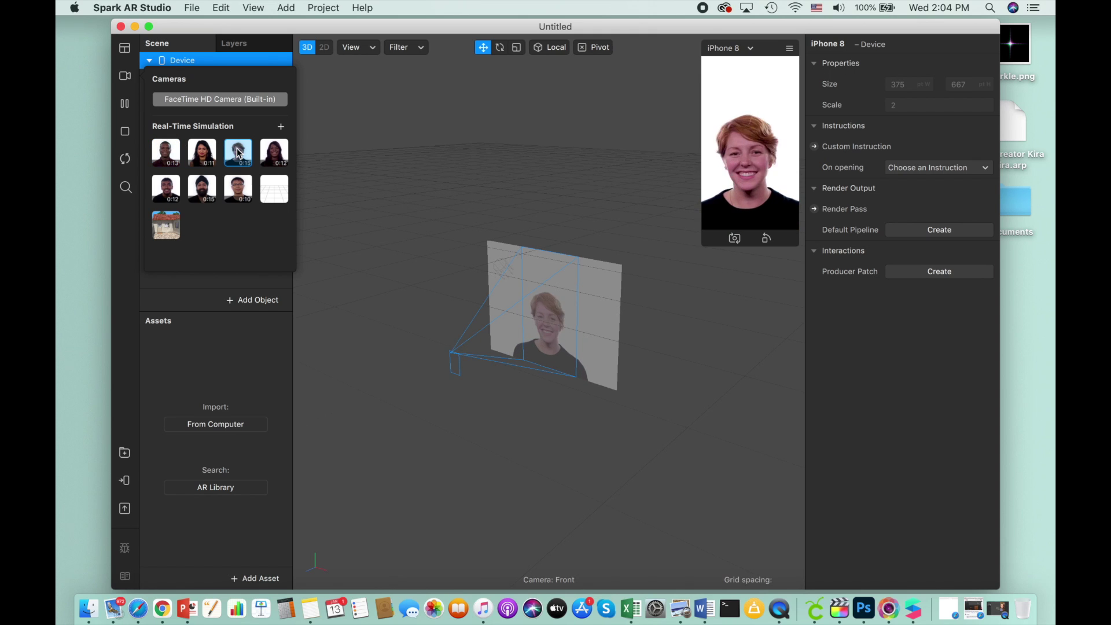
click(362, 256)
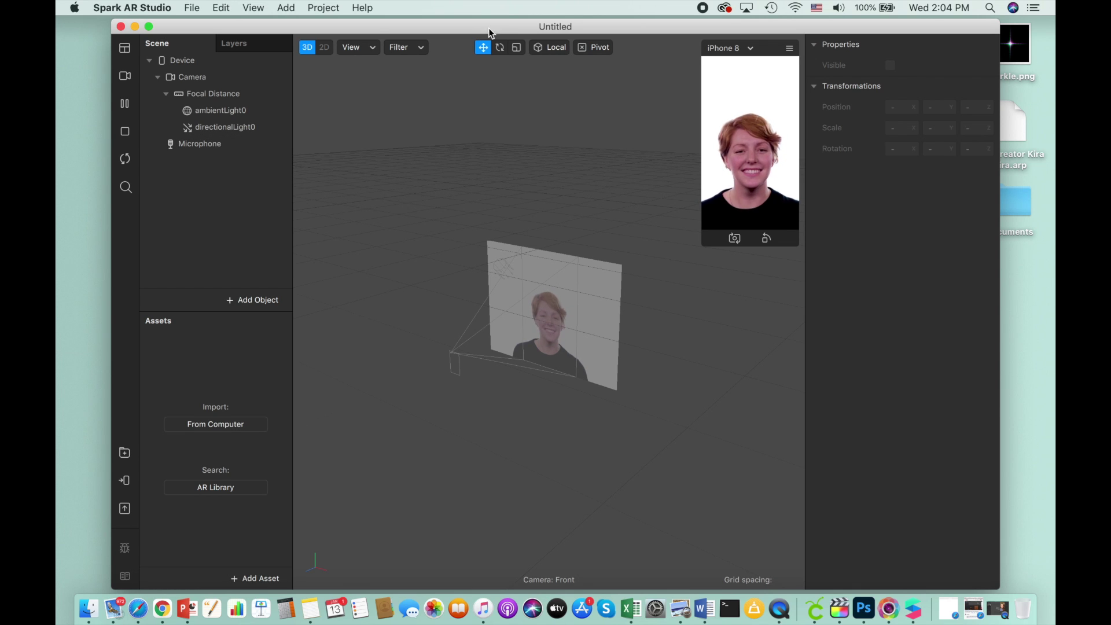
Move the project window clear of the desktop files and import Arti Creator Kira Kira.arp and sparkle.png as assets.
drag(497, 27, 449, 25)
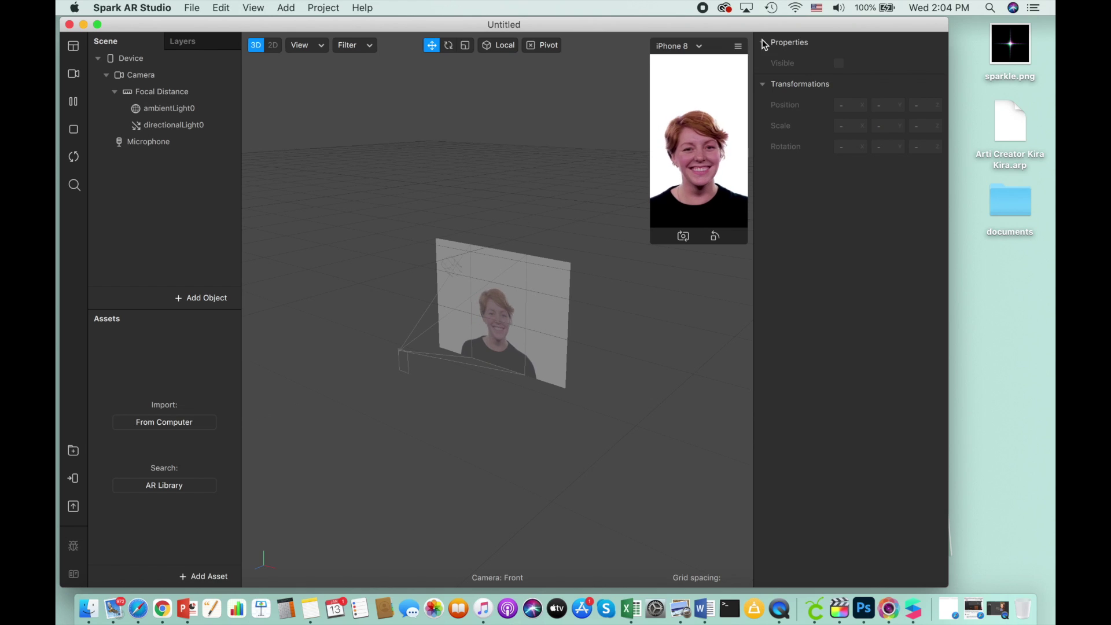
click(1021, 39)
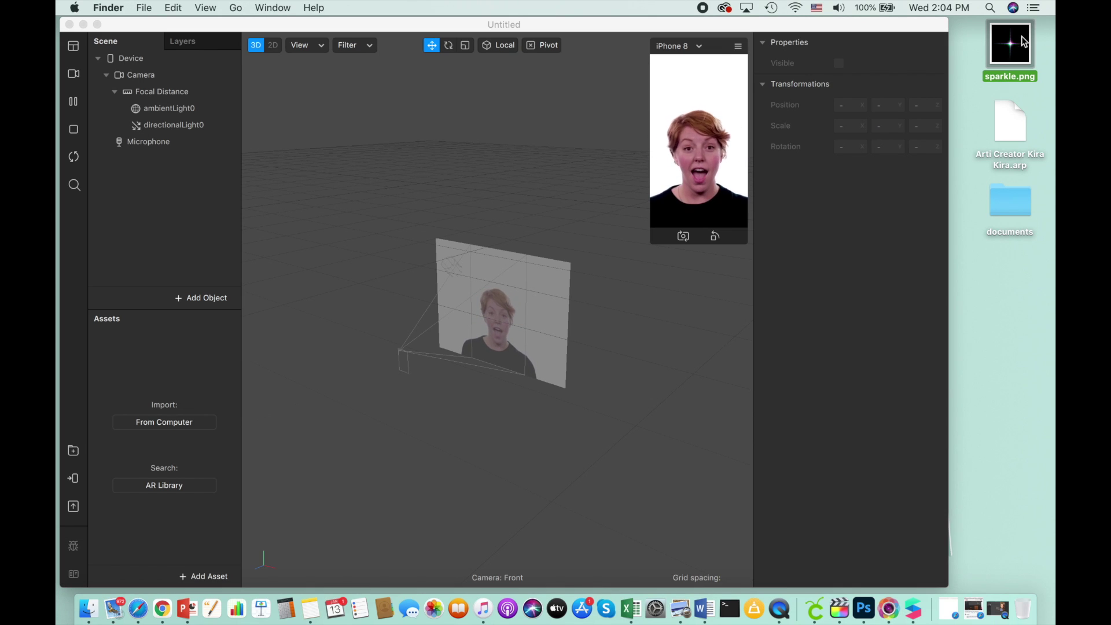
click(1012, 121)
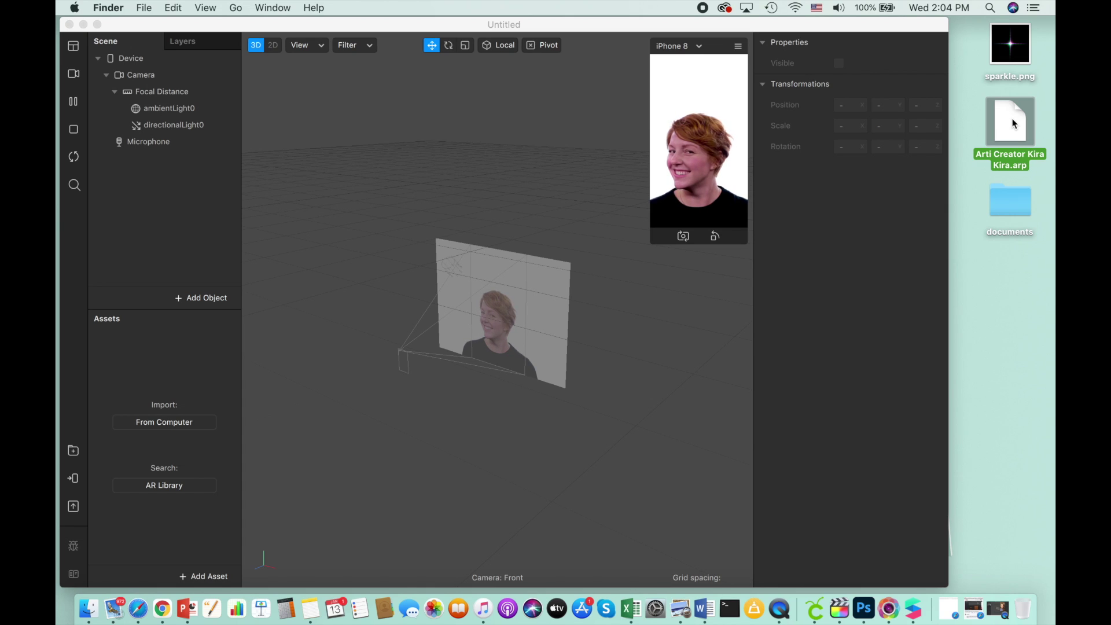
key(space)
click(710, 214)
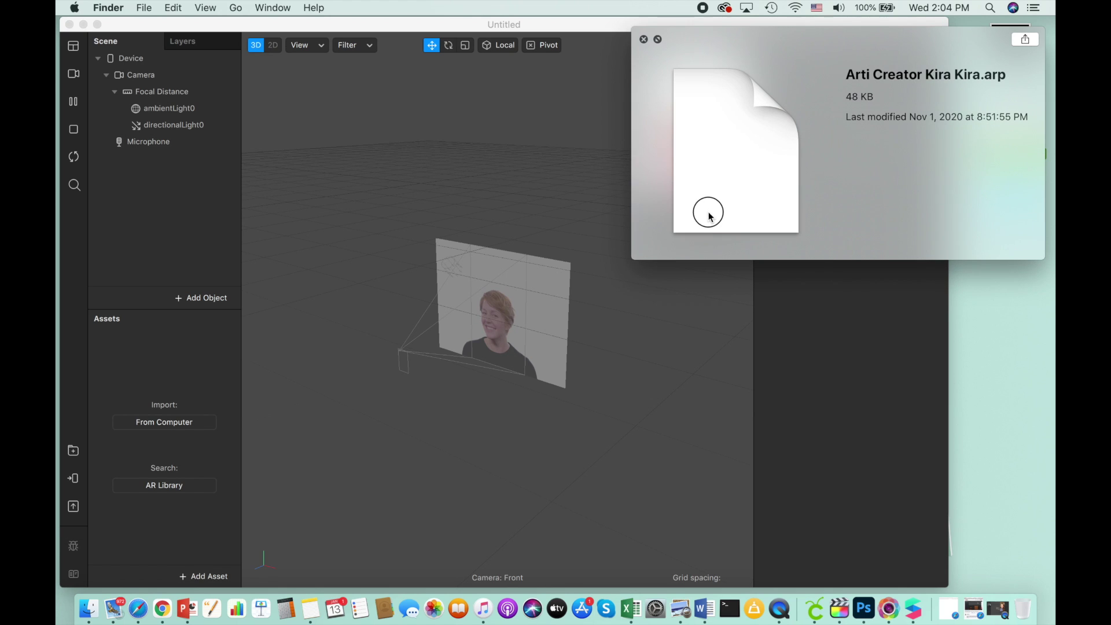
click(910, 330)
drag(1010, 122, 198, 345)
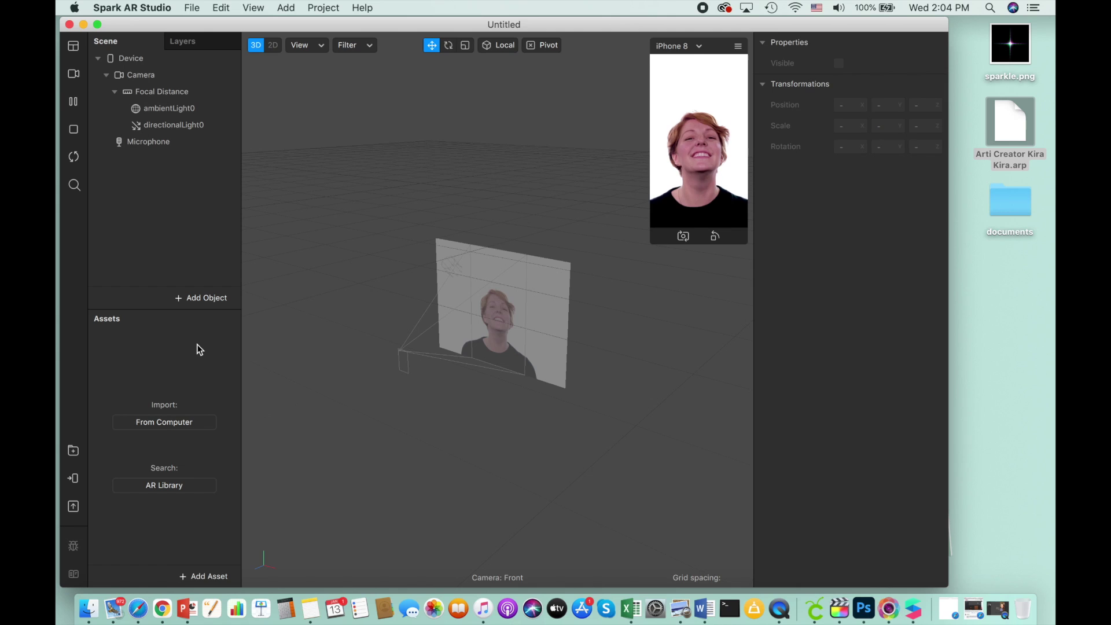
drag(1009, 45, 184, 380)
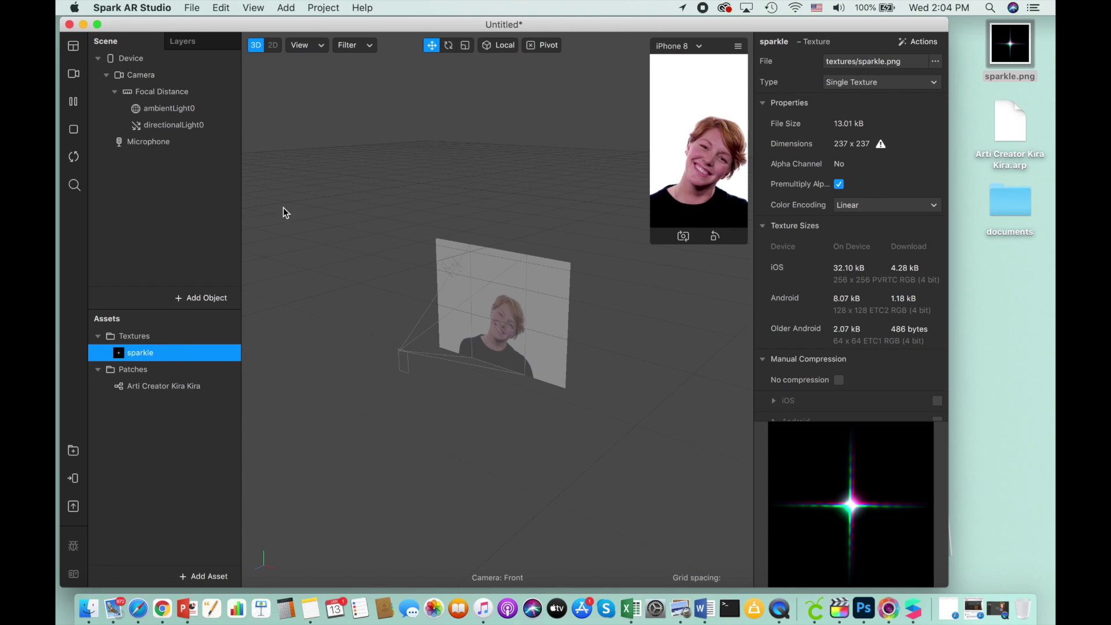
Show the Patch Editor and add the sparkle texture and the Arti Creator Kira Kira patch asset to it.
click(252, 9)
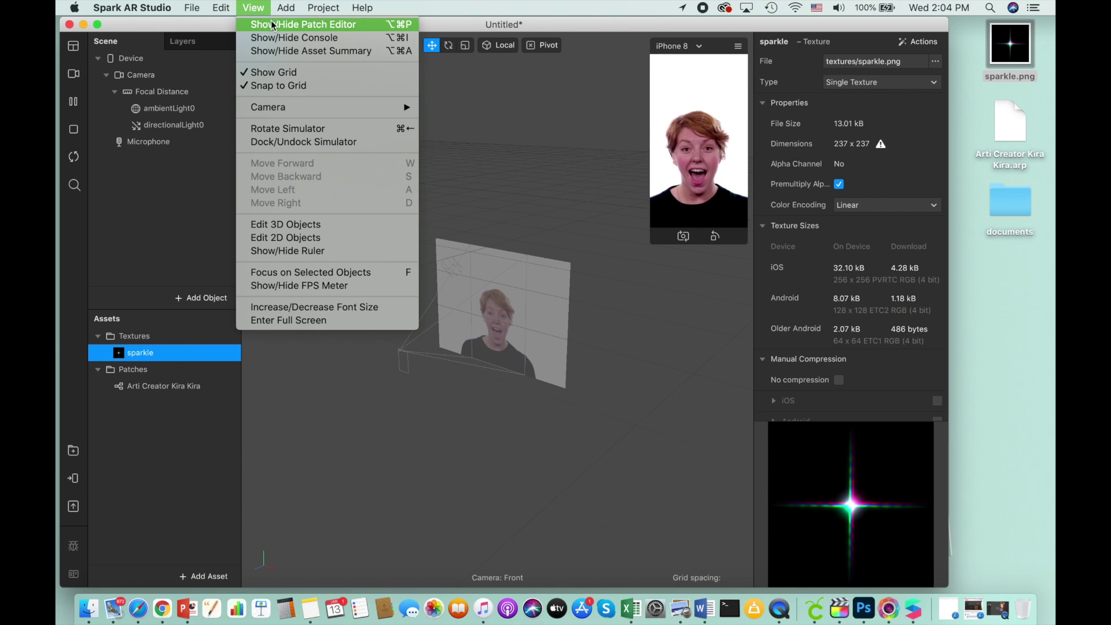
click(272, 24)
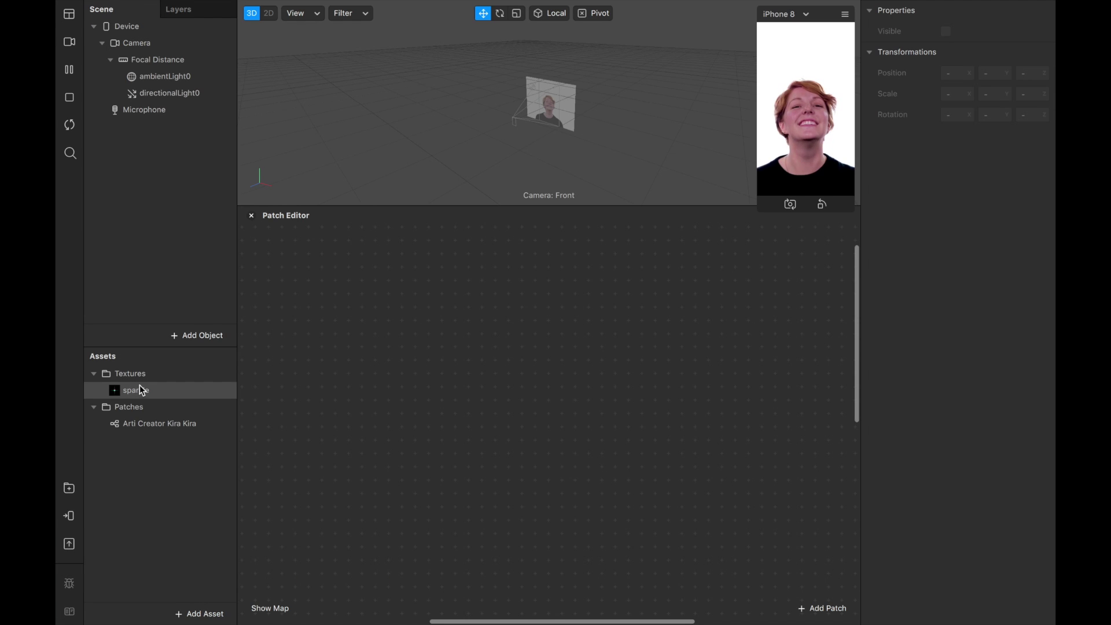
drag(137, 395, 347, 322)
drag(139, 424, 552, 252)
click(401, 330)
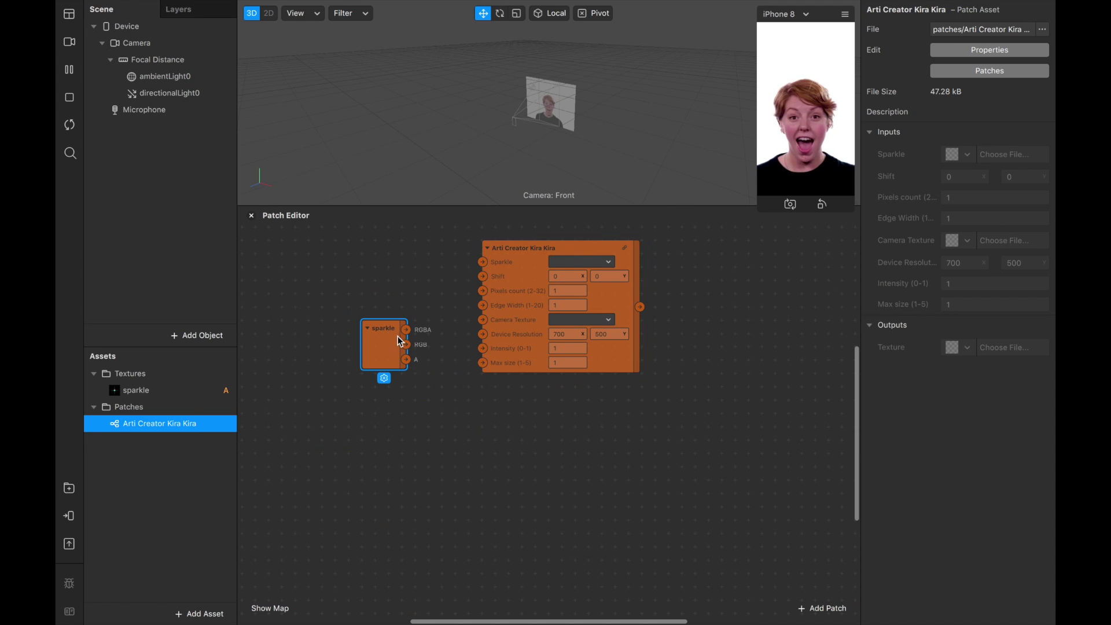
Duplicate the Arti Creator Kira Kira patch and place the copy just below the original with a small gap.
click(602, 249)
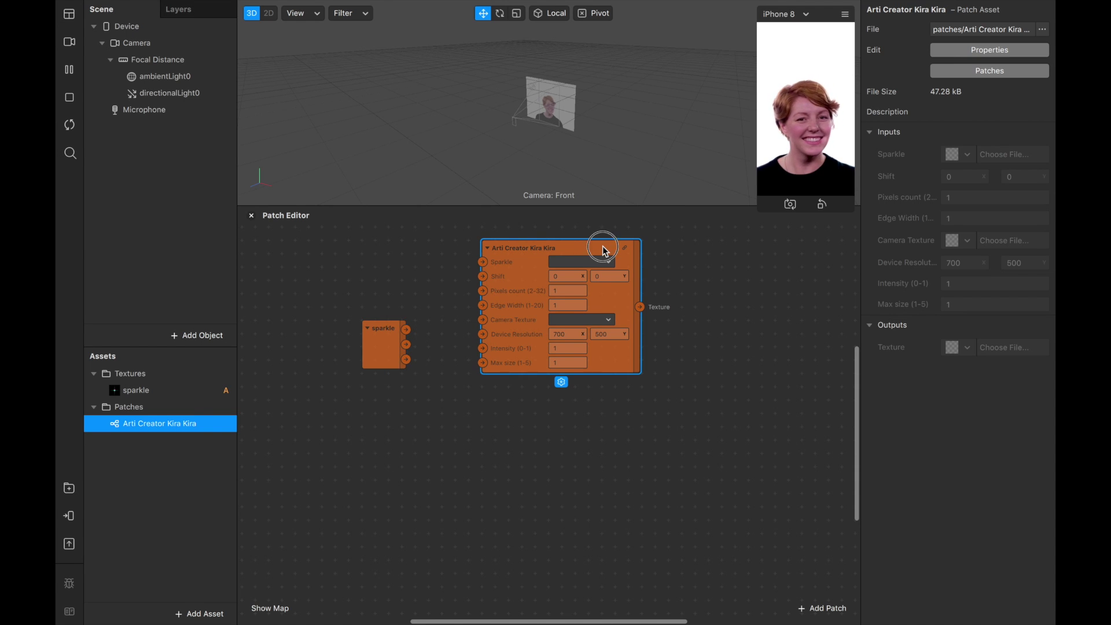
key(super+d)
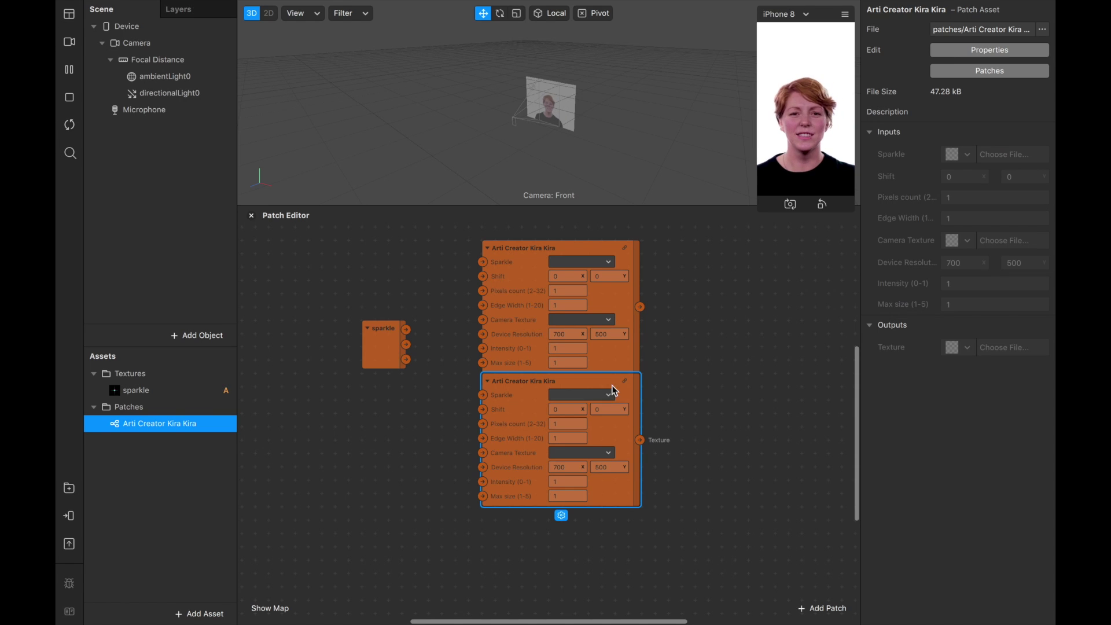
drag(608, 392, 608, 399)
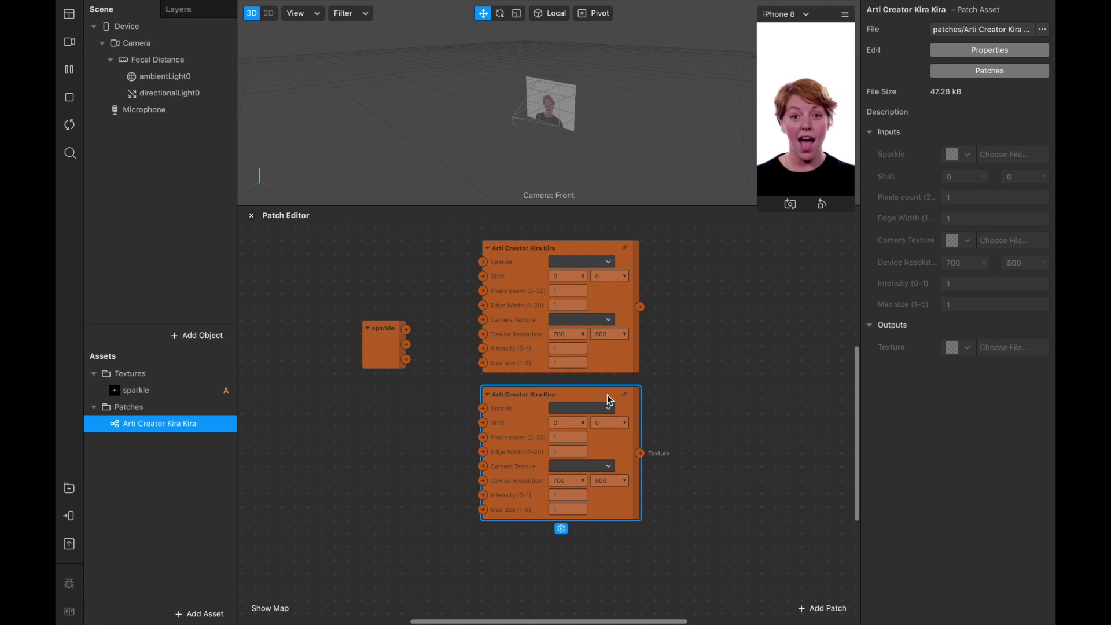
click(726, 518)
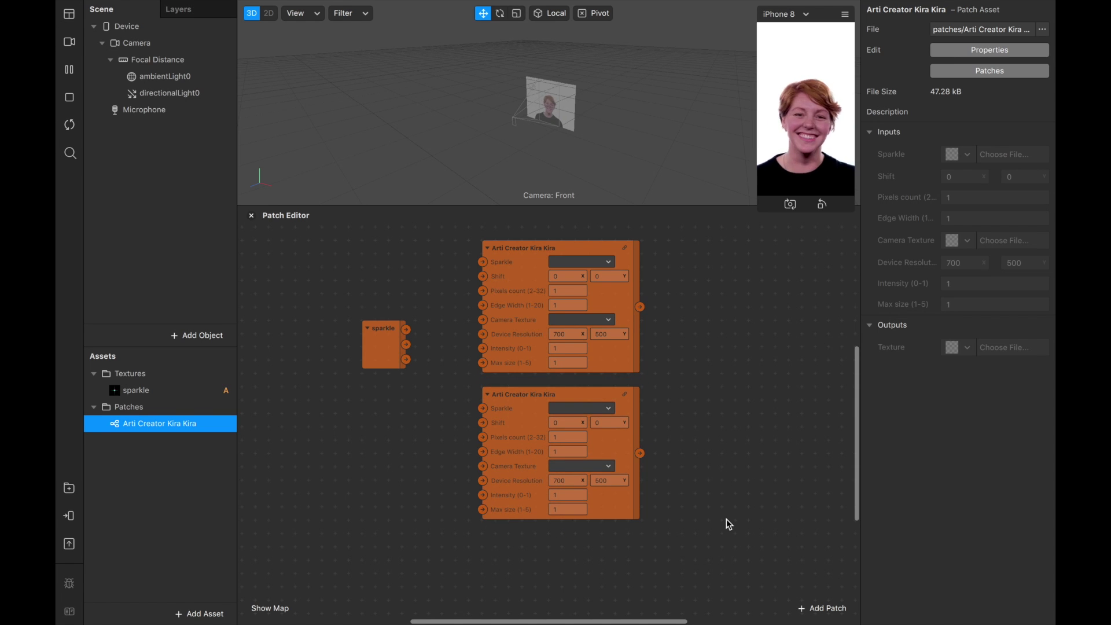
Extract the camera's texture and add it as a patch below the sparkle patch, tidying the sparkle patch's position.
click(139, 46)
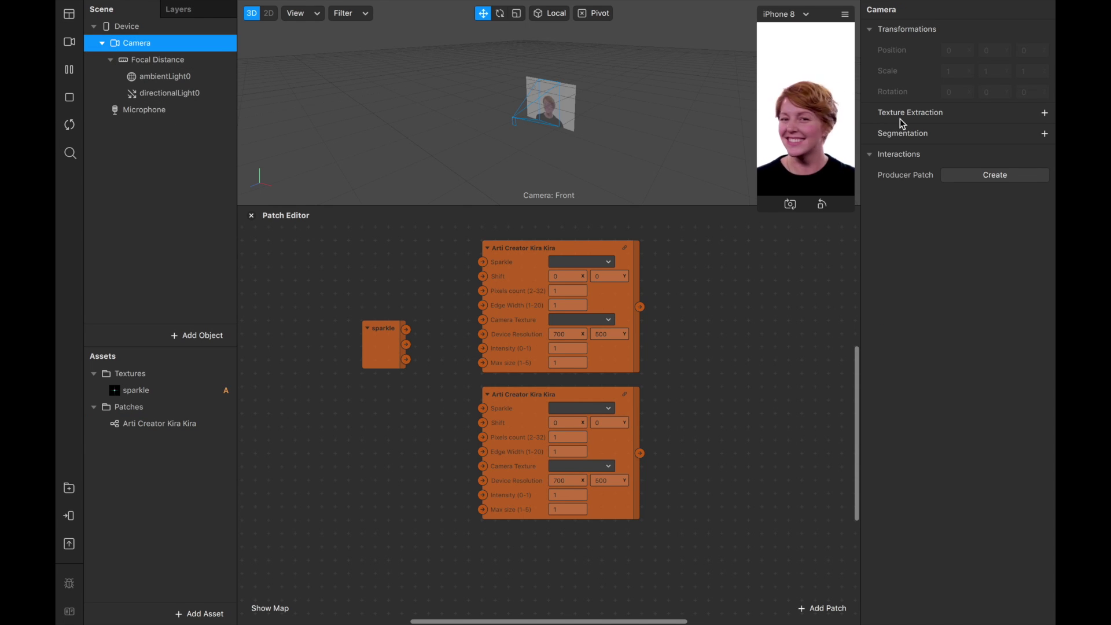
click(1045, 113)
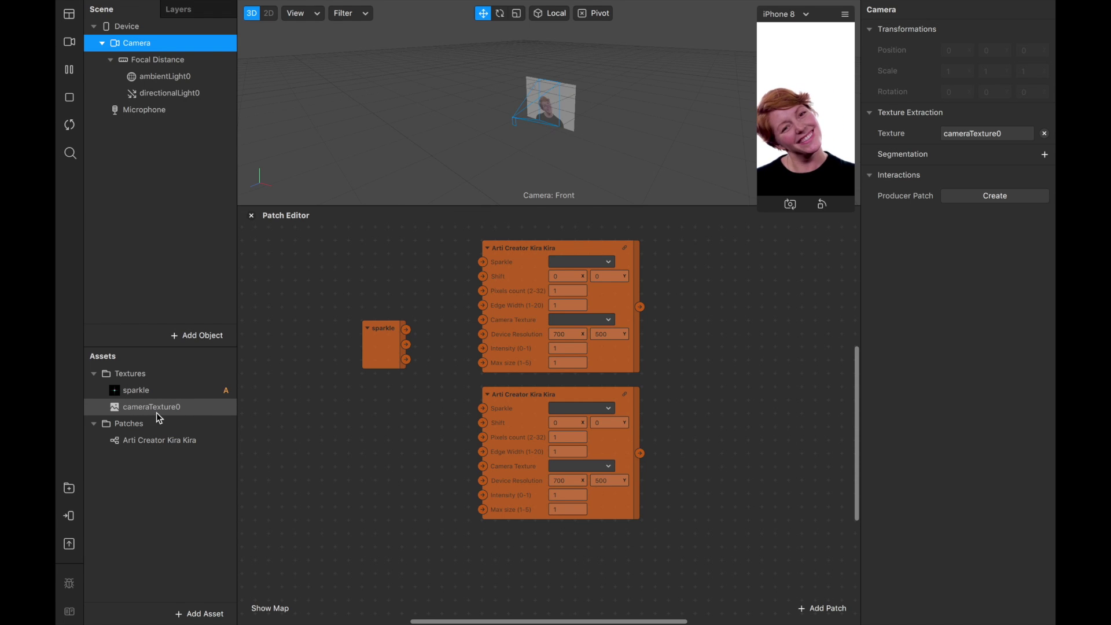
click(192, 407)
drag(170, 409, 382, 431)
drag(381, 351, 365, 349)
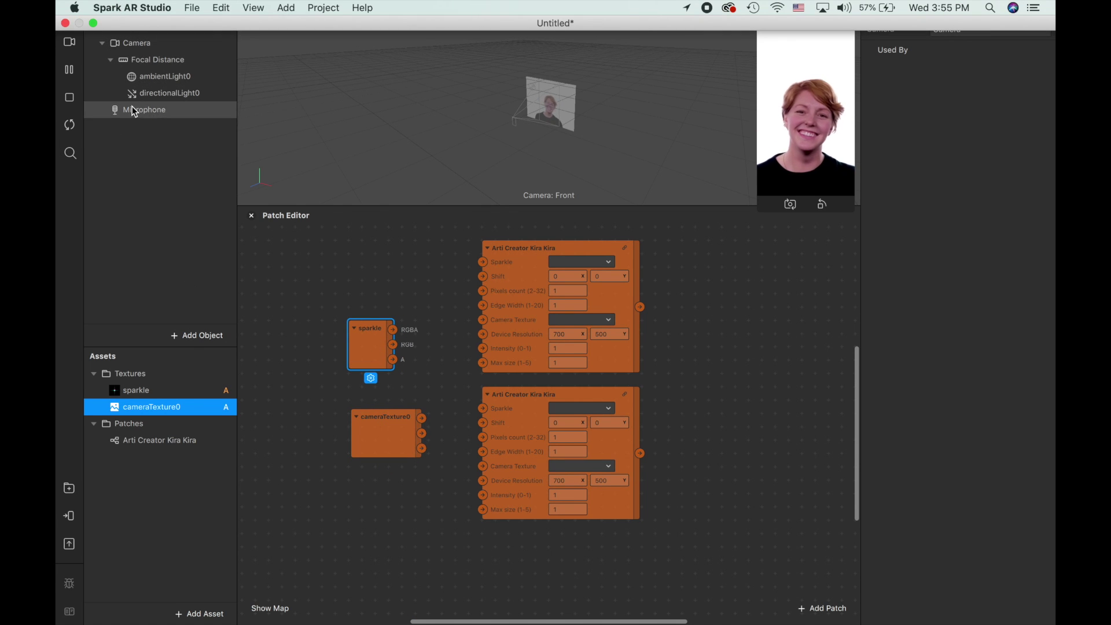
Create a producer patch for the Device and place it below the cameraTexture0 patch.
click(136, 29)
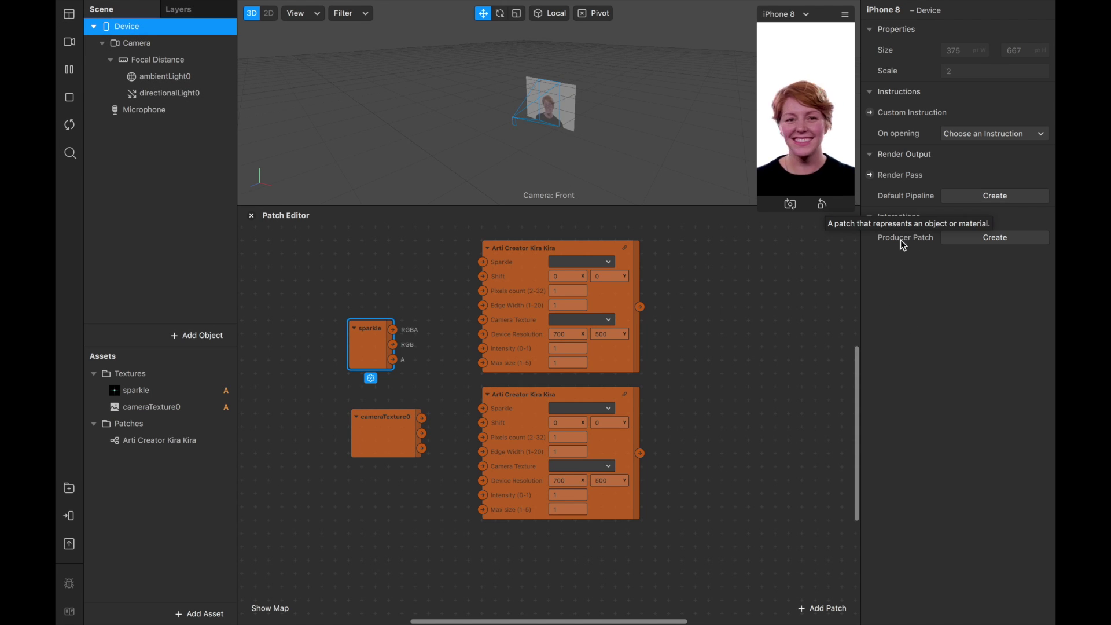
click(994, 238)
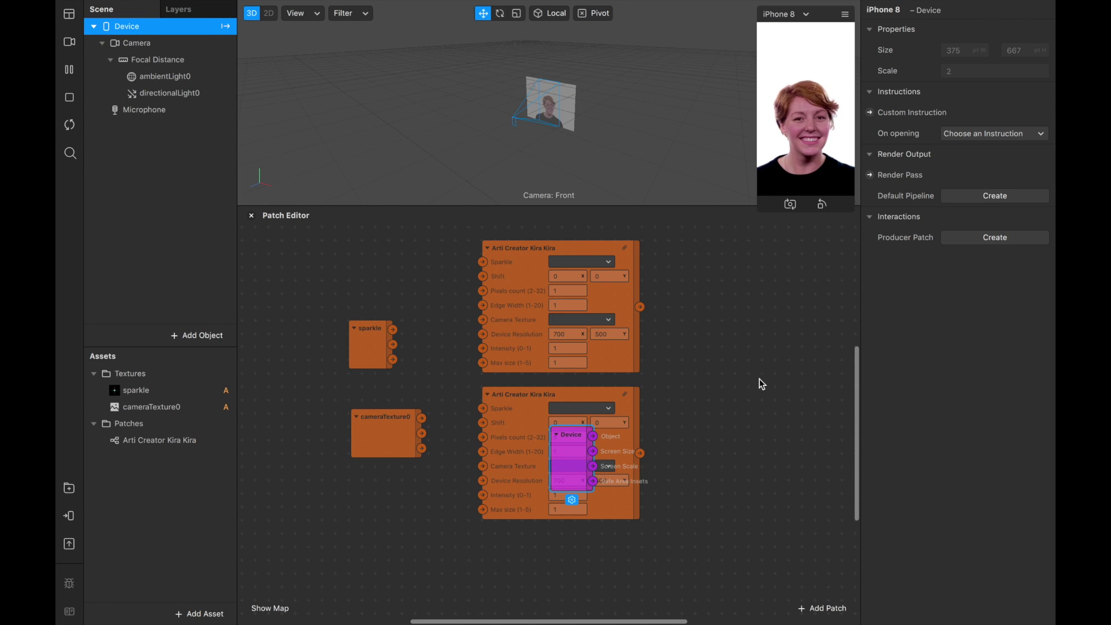
drag(576, 448, 387, 501)
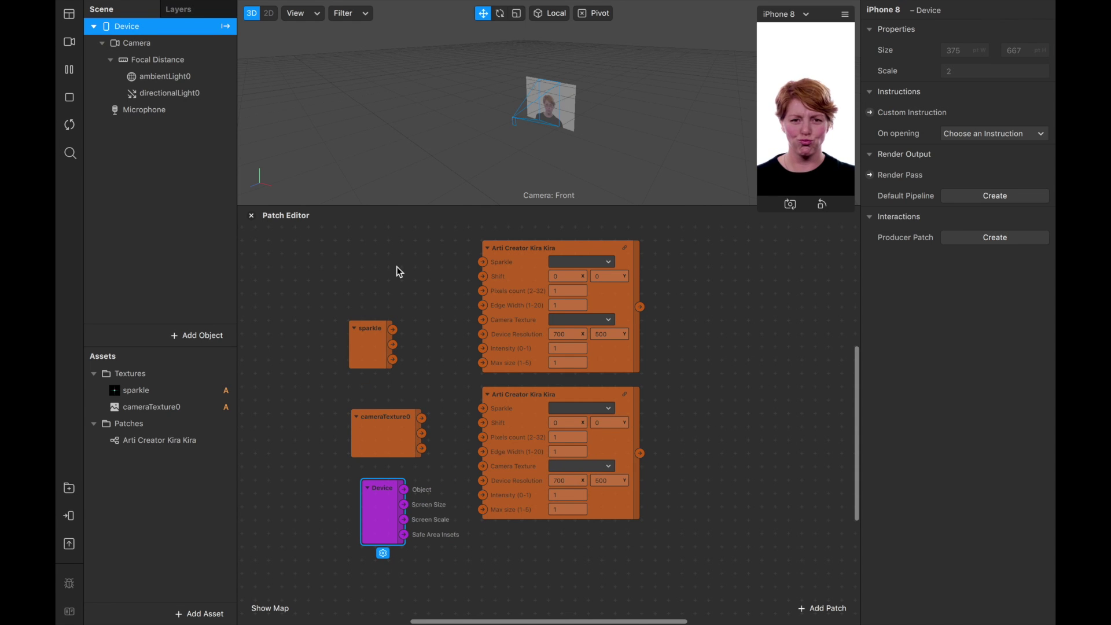
Add a Value patch and place it between the sparkle patch and the two Kira Kira patches, moving those two farther away to make room.
double_click(397, 268)
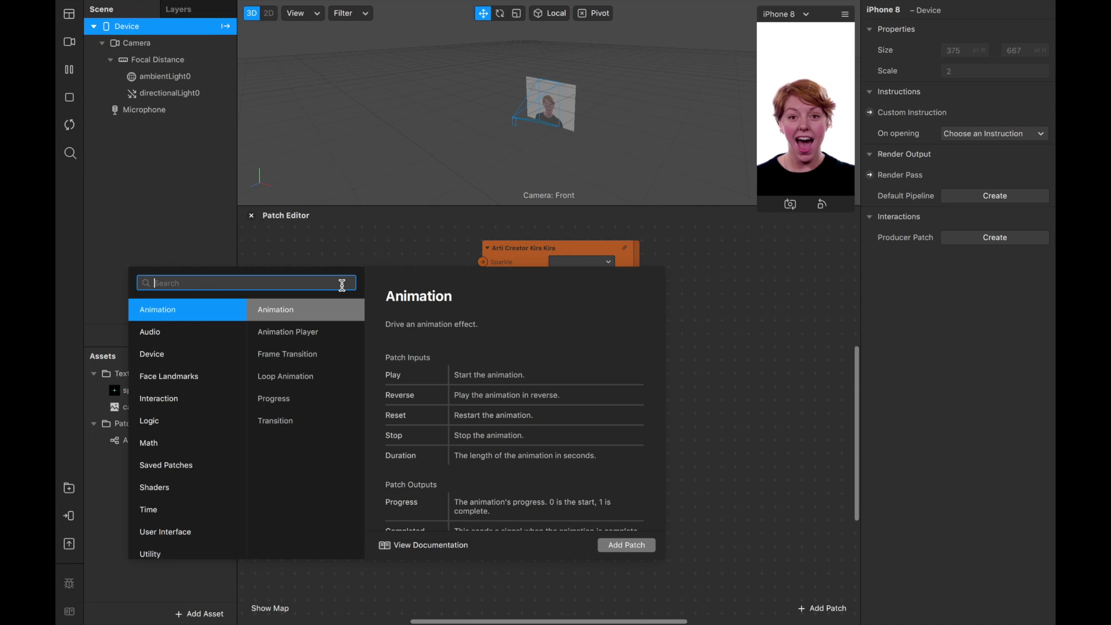
text(valu)
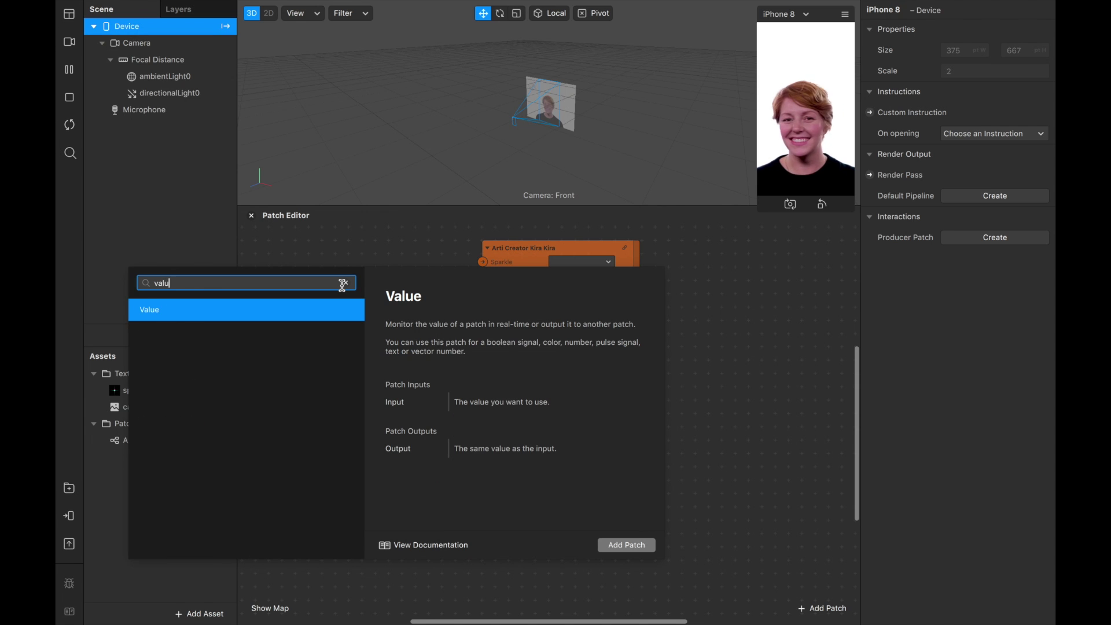
click(272, 307)
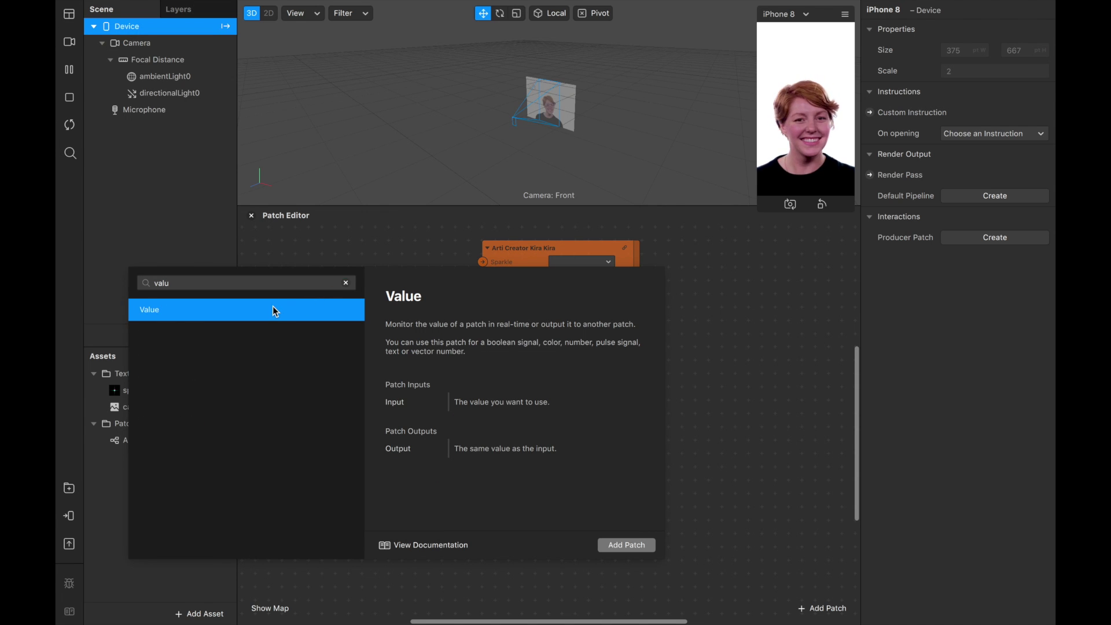
click(634, 546)
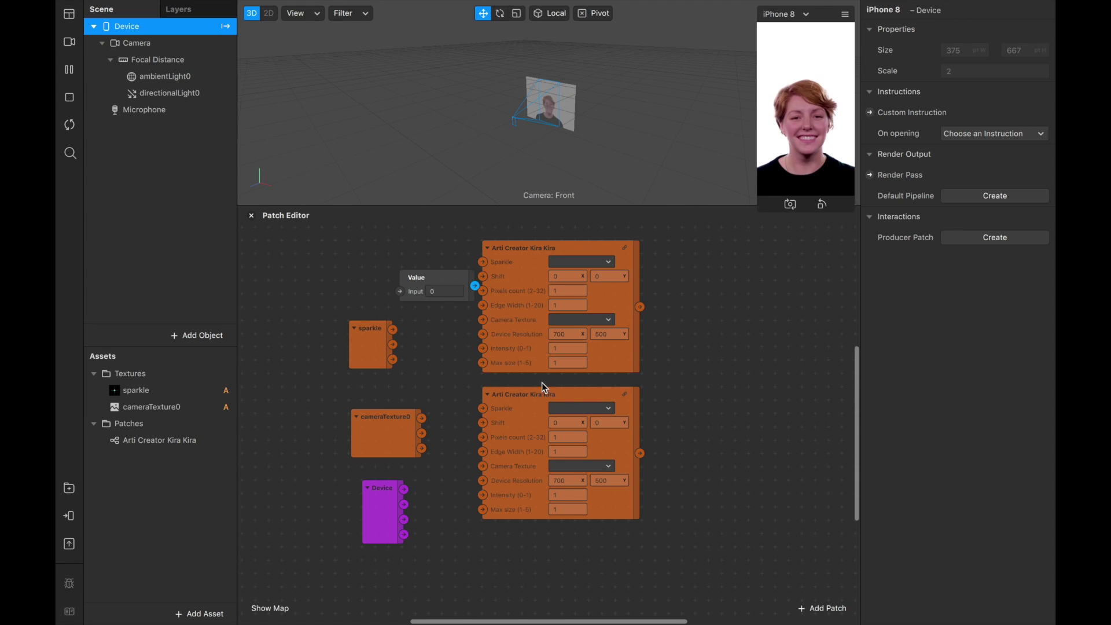
drag(521, 249, 627, 249)
drag(610, 400, 717, 400)
drag(463, 281, 501, 330)
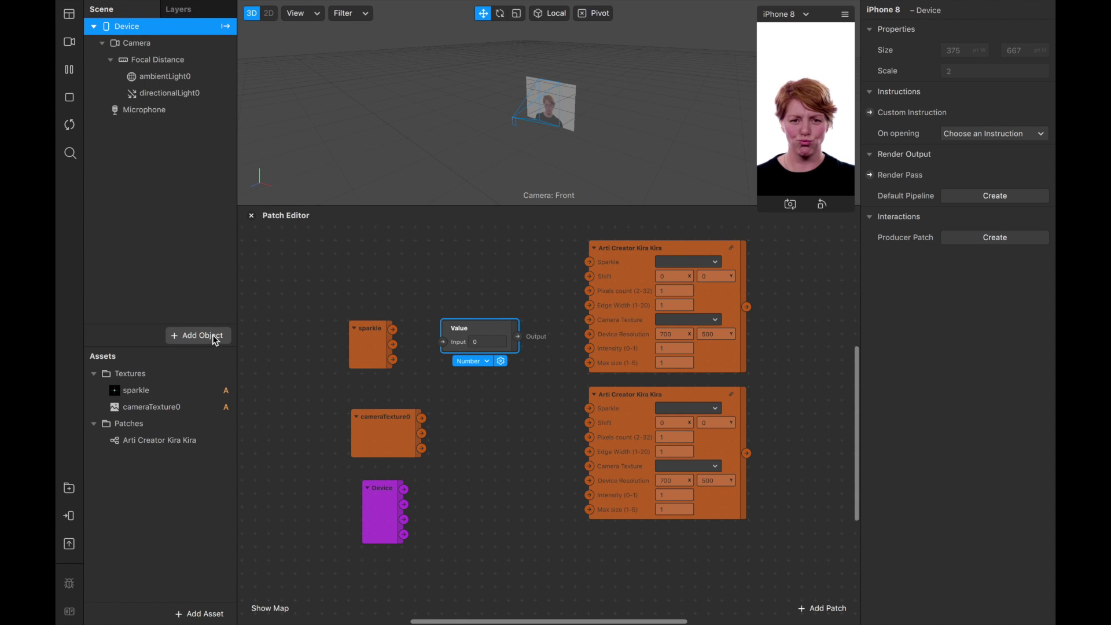
Add two more Value patches, one beside the cameraTexture0 patch and one beside the Device patch.
double_click(307, 319)
double_click(186, 103)
double_click(362, 331)
text(value)
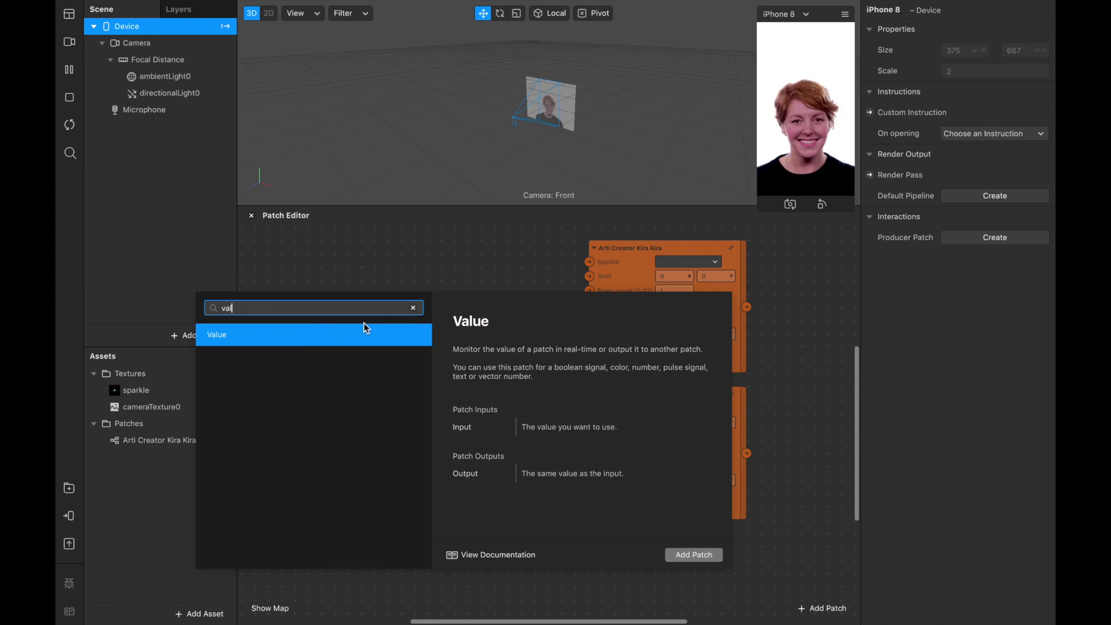
key(Return)
Connect the sparkle patch's RGBA, the cameraTexture0 patch's RGBA and the Device's Screen Size each to its neighbouring Value patch.
drag(394, 334, 442, 342)
drag(423, 419, 456, 408)
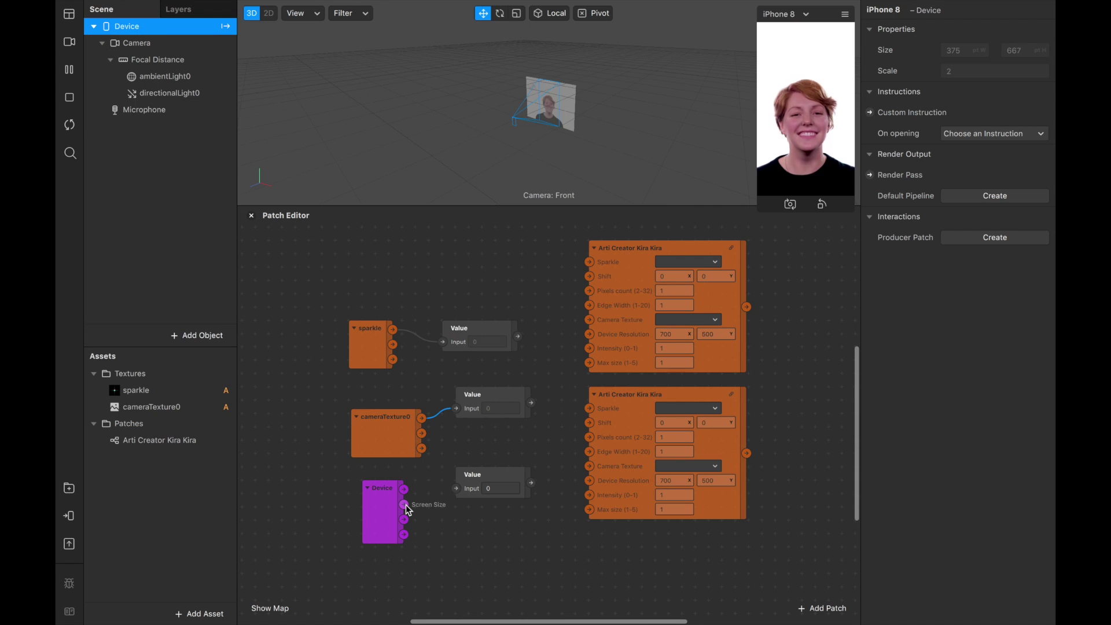
drag(407, 507, 457, 488)
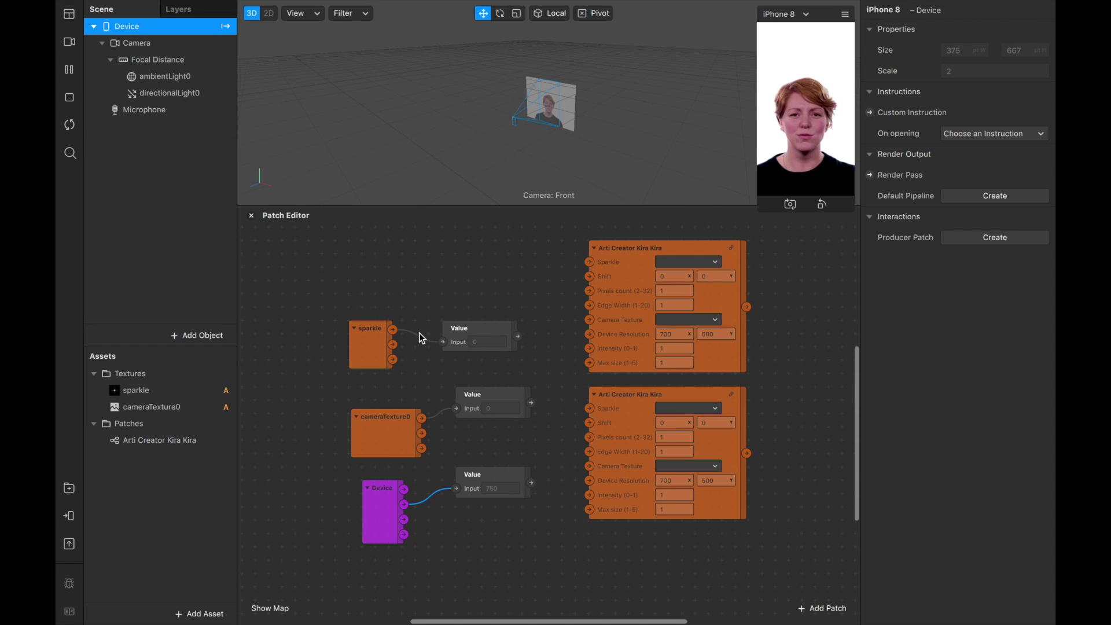
Connect the three Value patches to the Sparkle, Camera Texture and Device Resolution inputs of both Kira Kira patches.
drag(518, 336, 590, 262)
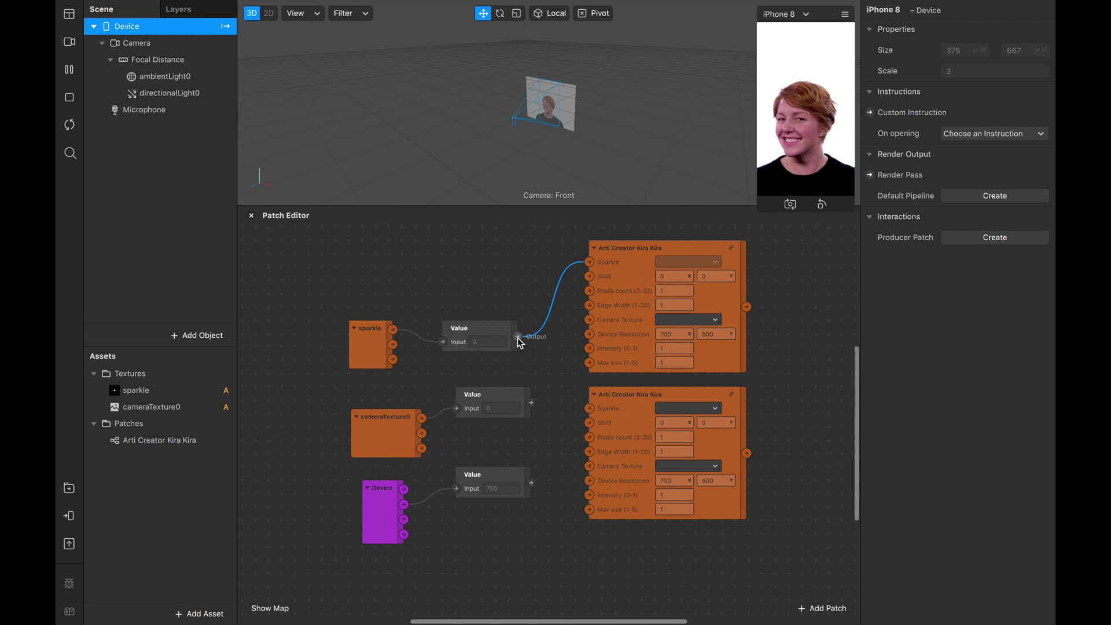
drag(518, 336, 589, 408)
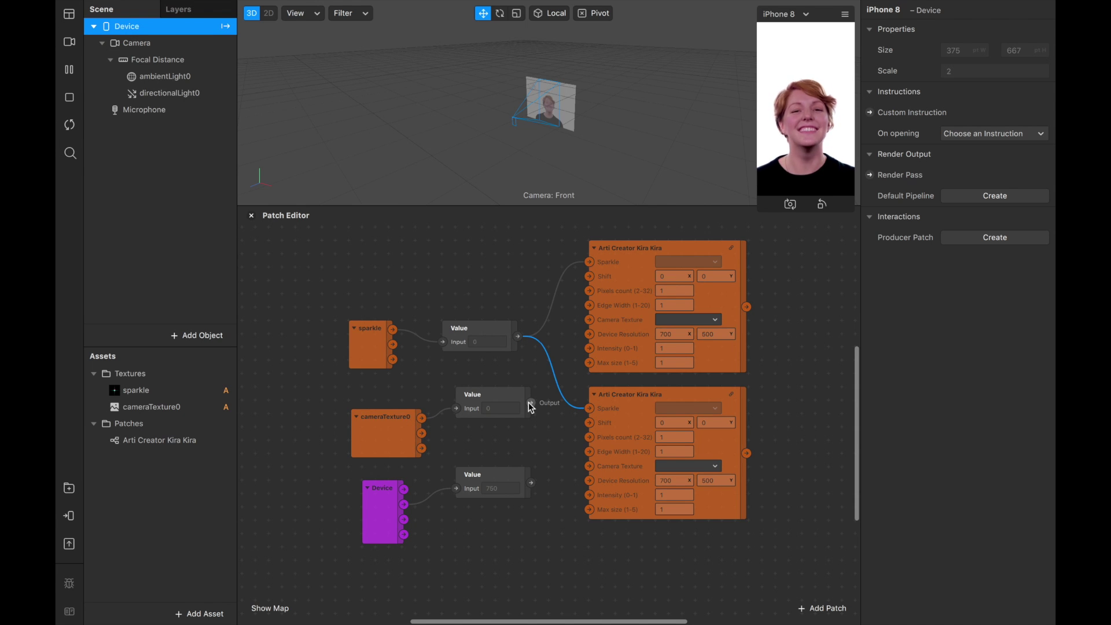
drag(533, 407, 588, 319)
drag(531, 403, 589, 466)
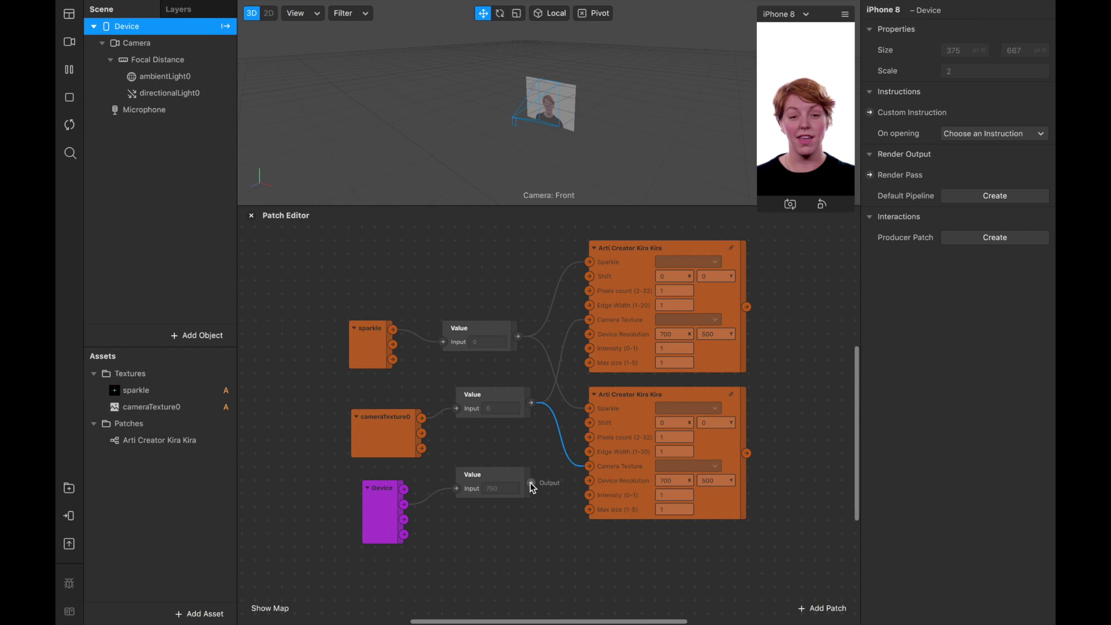
drag(531, 484, 590, 339)
scroll(707, 386, right, 3)
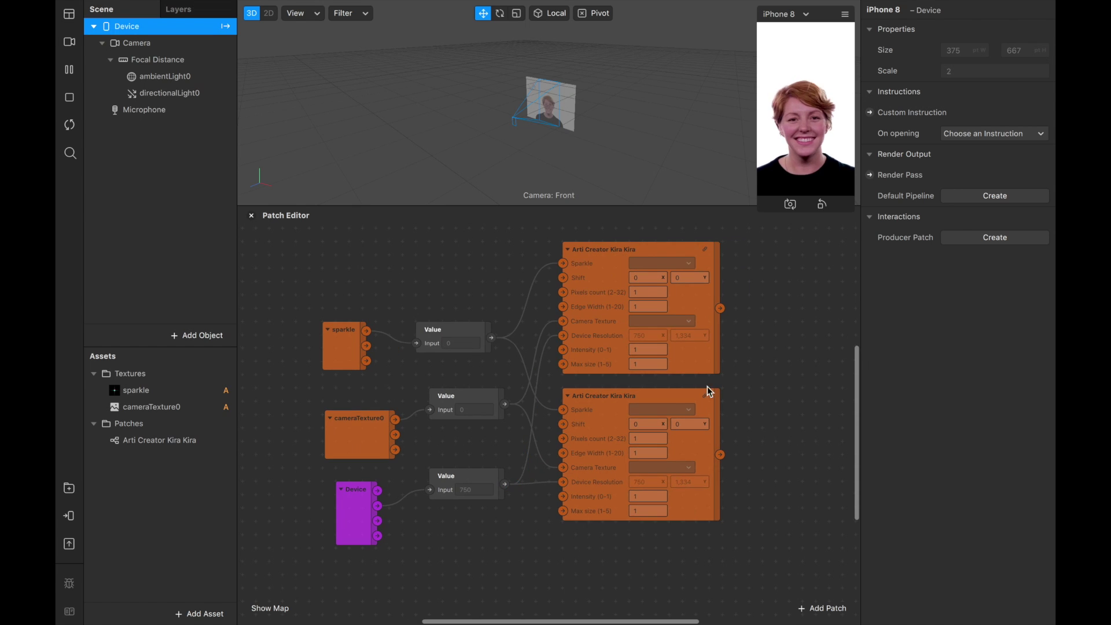
Place an Add patch beside the Kira Kira patches and connect their outputs to its First Value and Second Value.
double_click(736, 368)
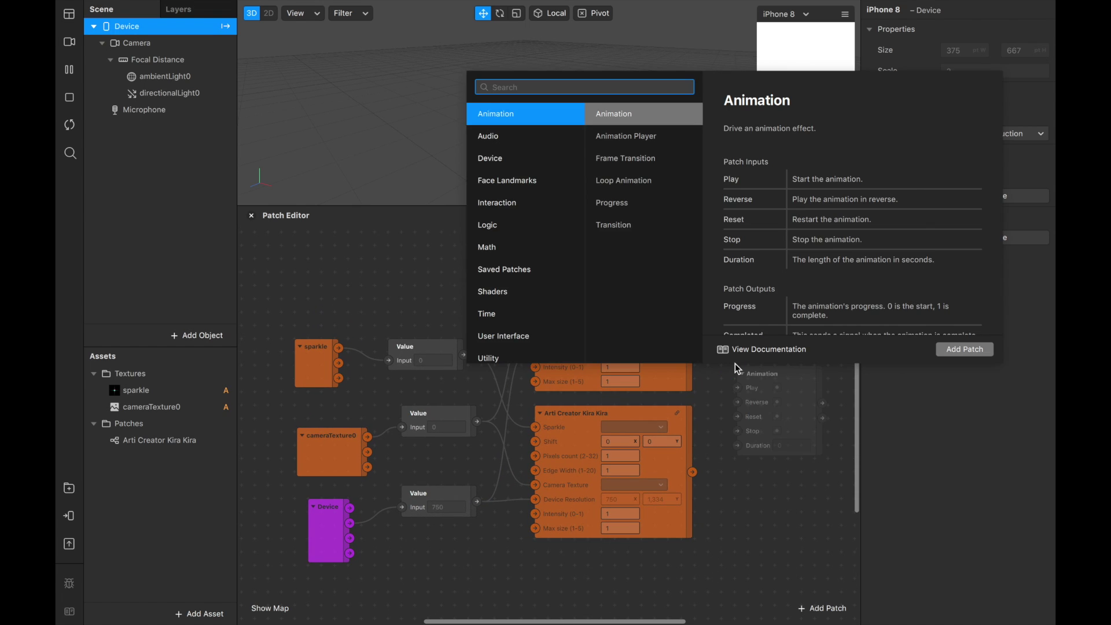
text(add)
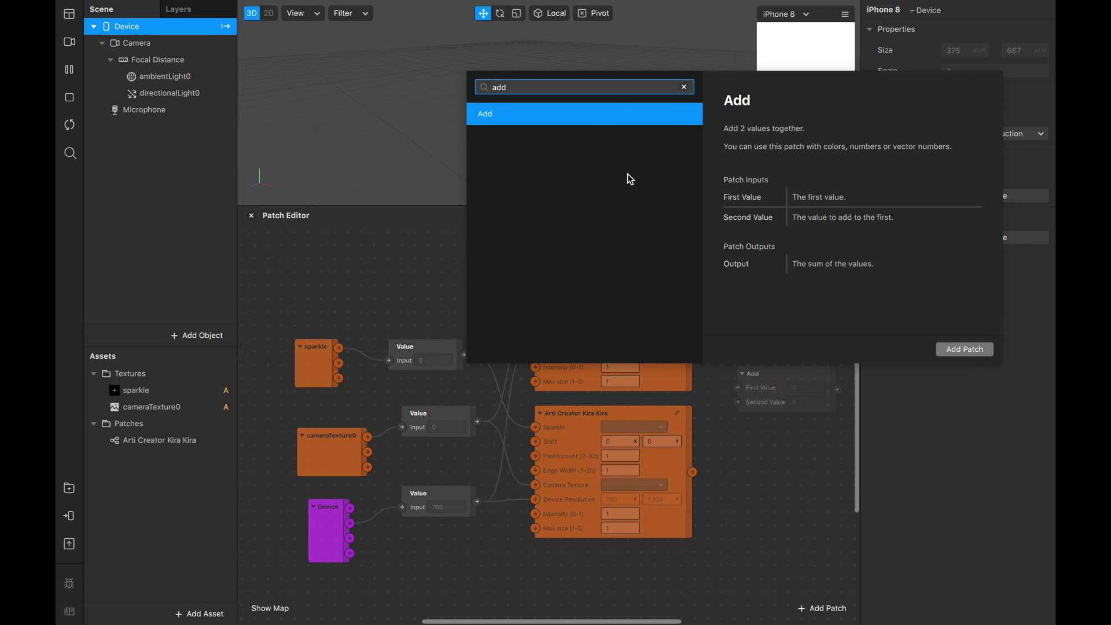
click(618, 113)
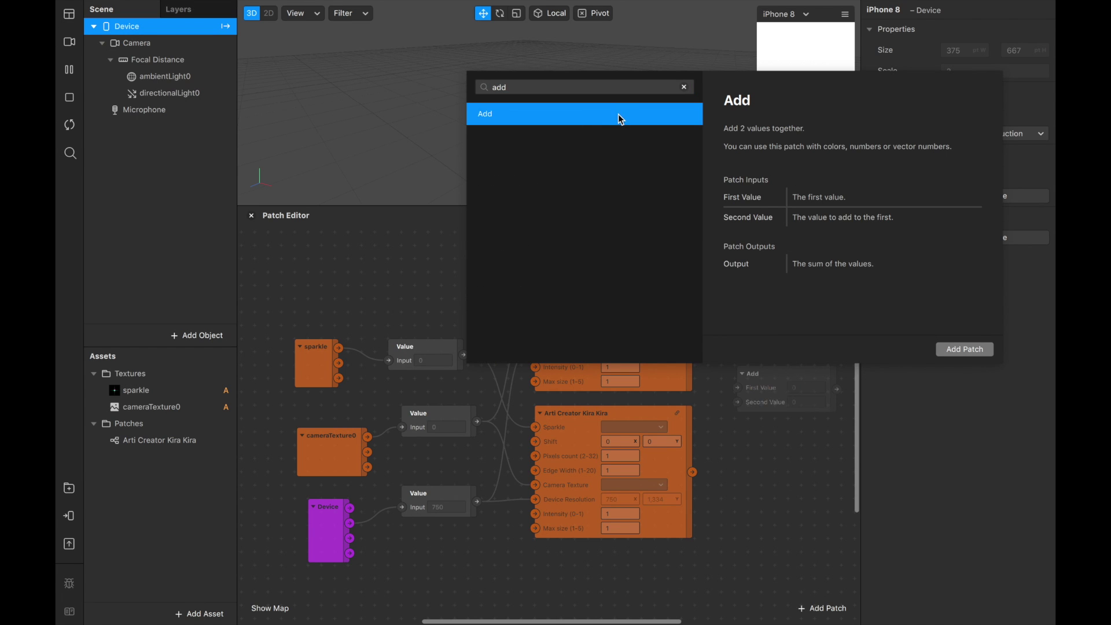
click(973, 348)
scroll(790, 454, right, 5)
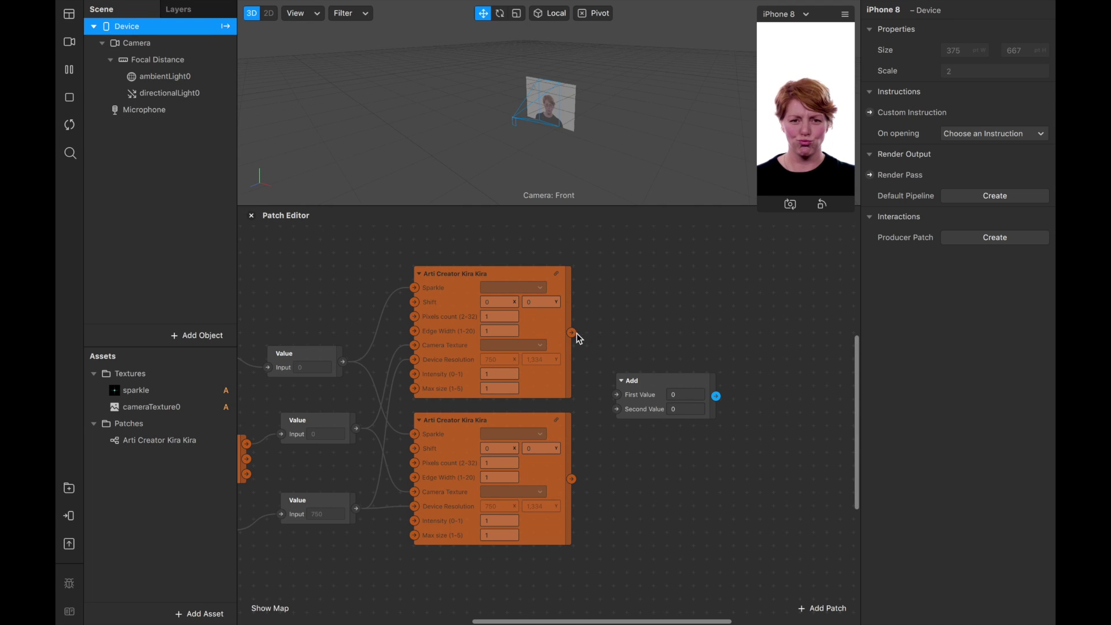
drag(572, 337, 617, 396)
drag(572, 479, 617, 409)
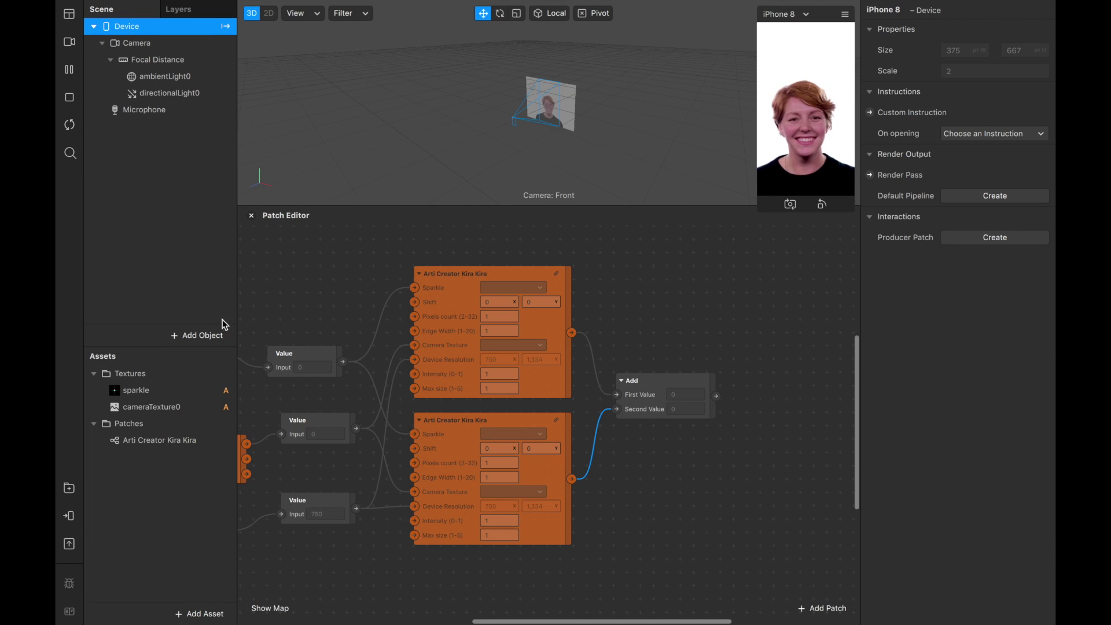
Insert a rectangle into the scene.
click(206, 334)
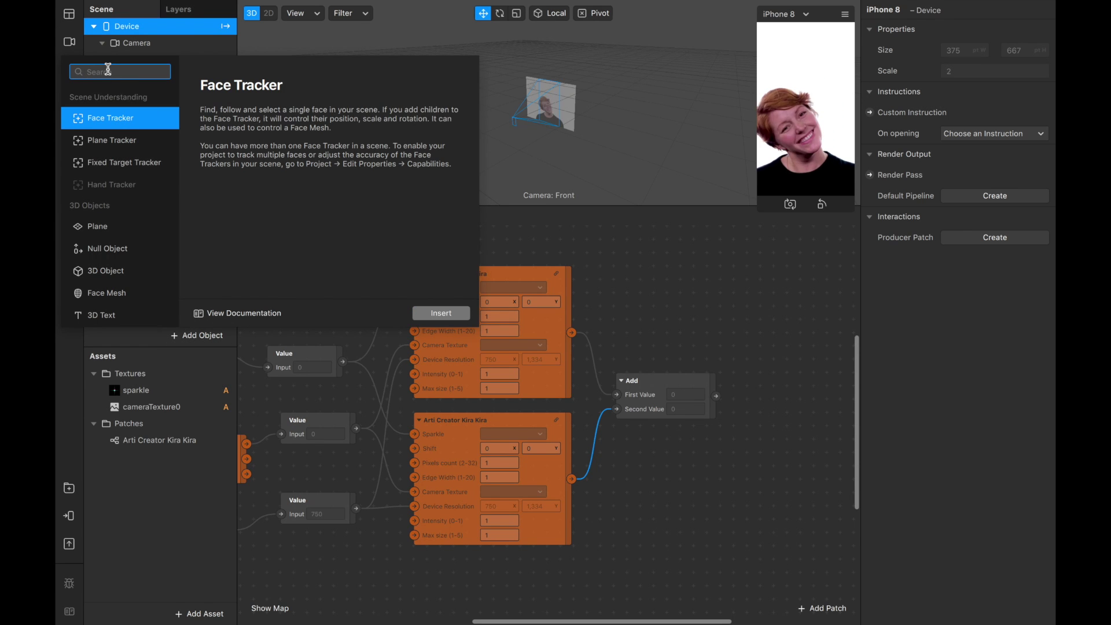
text(re)
click(92, 99)
click(456, 315)
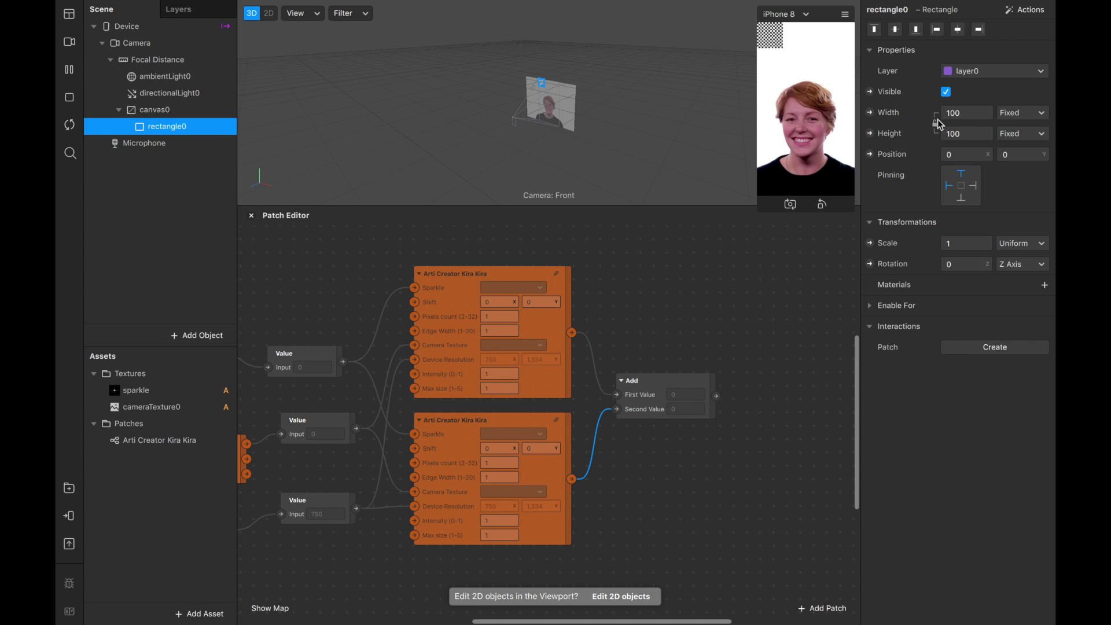
Make the rectangle cover the whole screen by setting its width and height to 100% Relative.
click(965, 113)
click(975, 134)
click(974, 134)
click(974, 154)
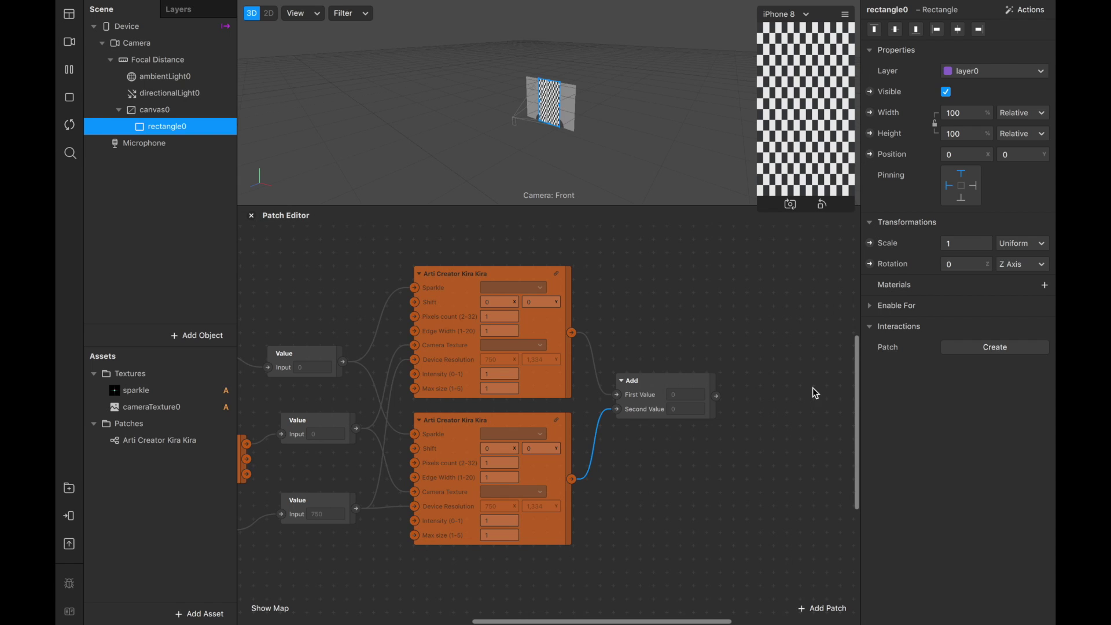
Create a new material for the rectangle and set its shader type to Flat.
click(1044, 285)
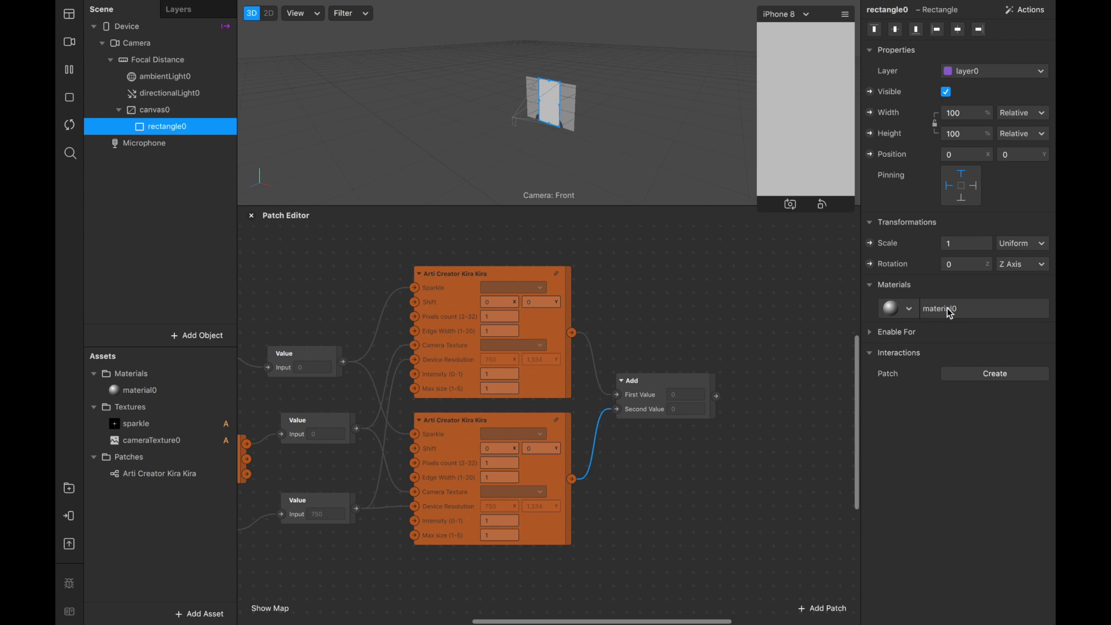
click(161, 389)
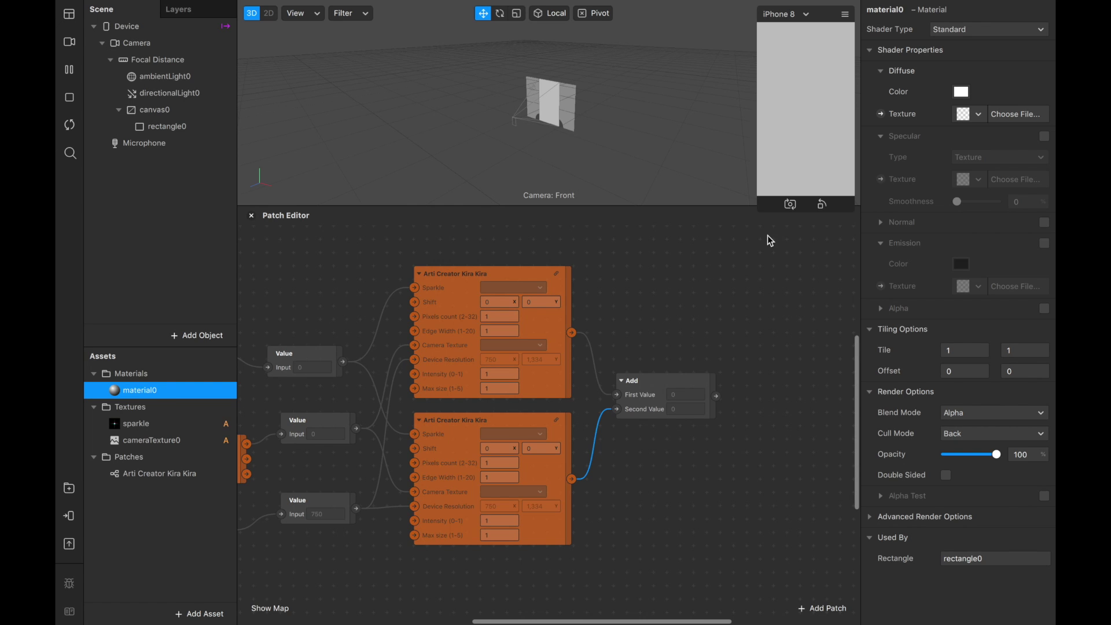
click(964, 30)
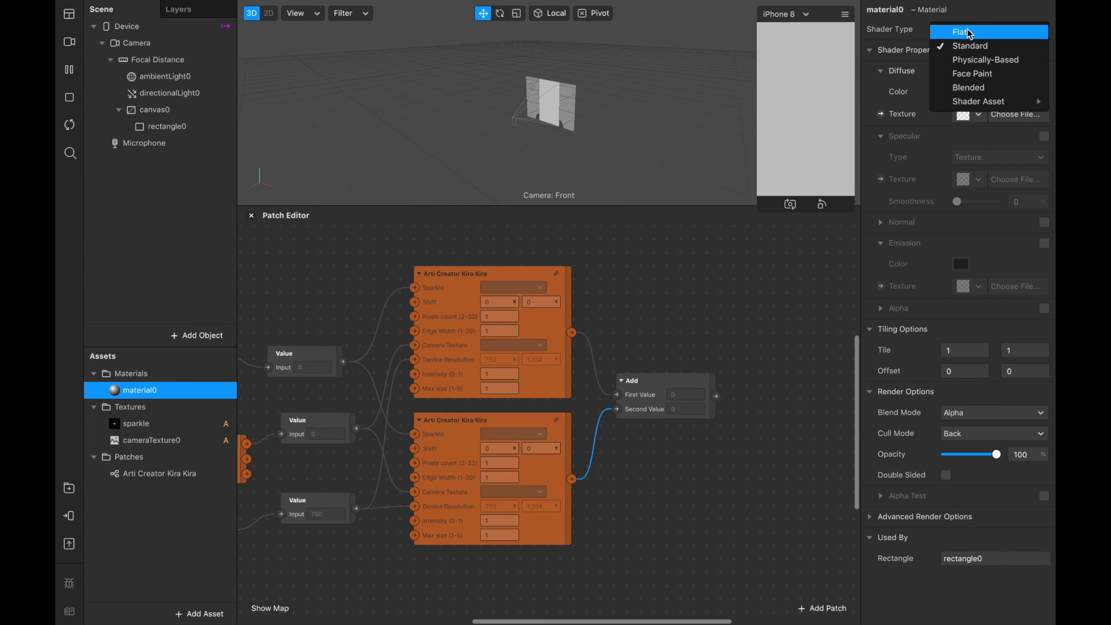
click(968, 31)
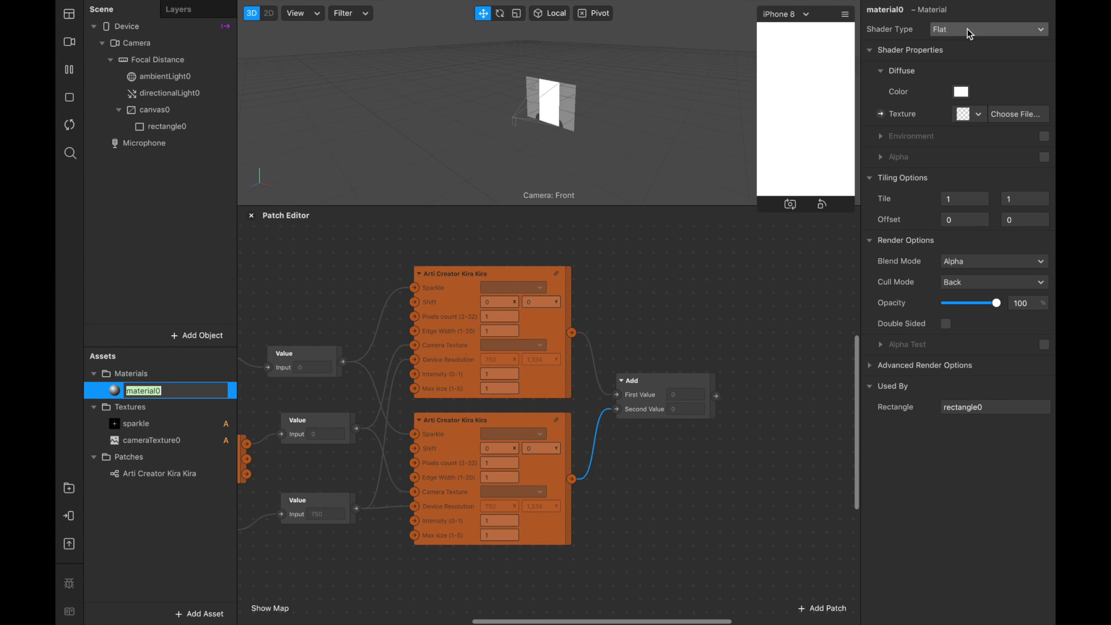
Create a patch for the material's diffuse texture, place it beyond the Add patch and connect the Add output to it.
click(880, 114)
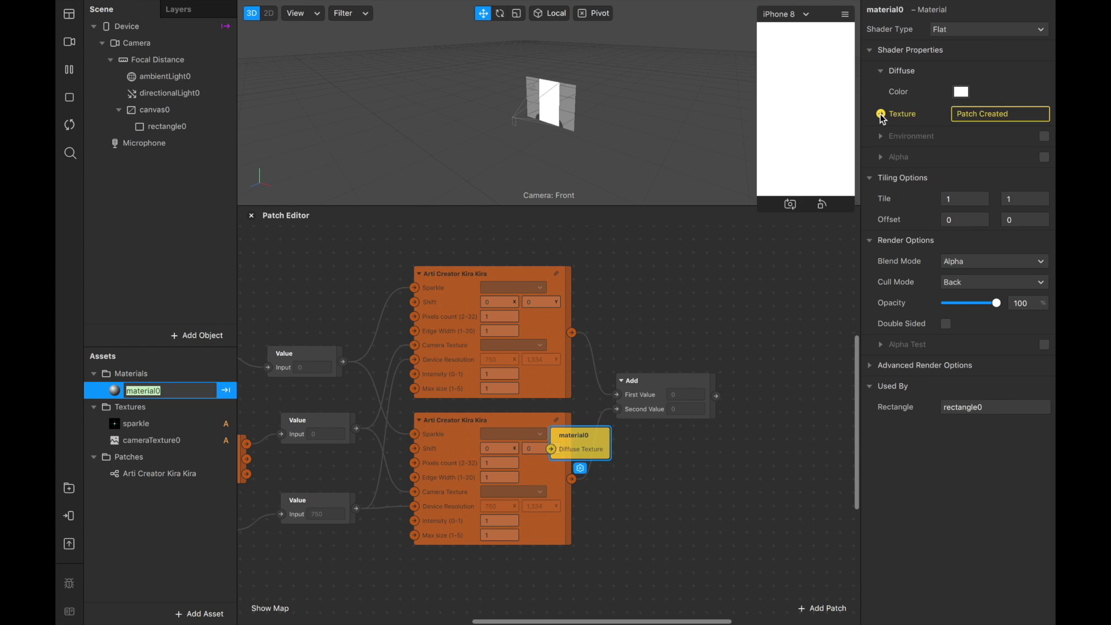
drag(580, 441, 748, 398)
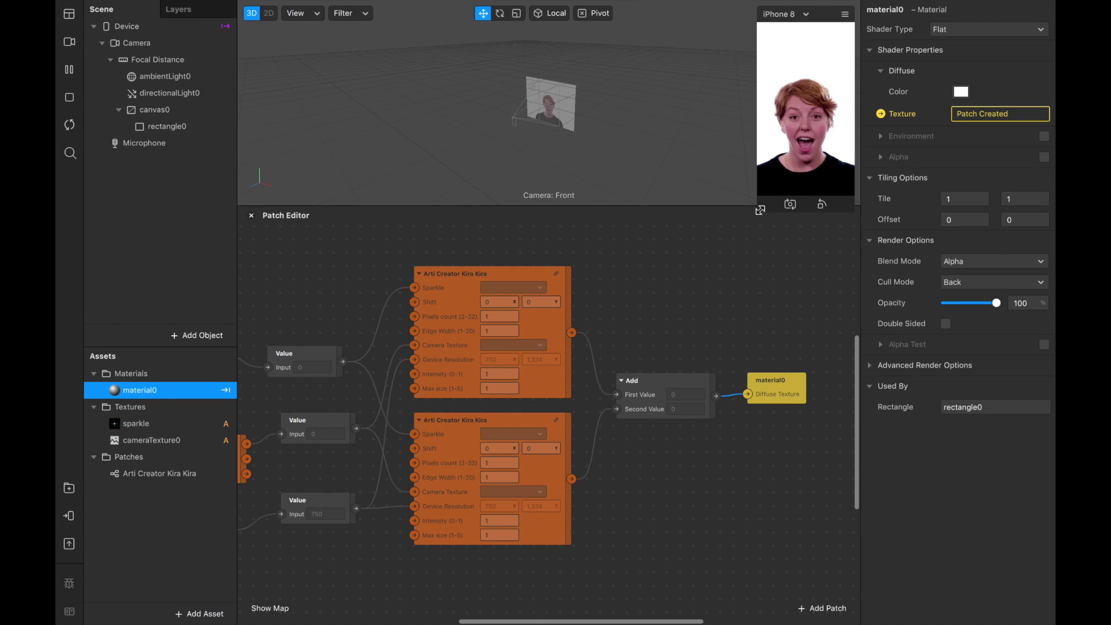
Enlarge the phone preview and set the rectangle material's blend mode to Screen.
drag(758, 210, 698, 316)
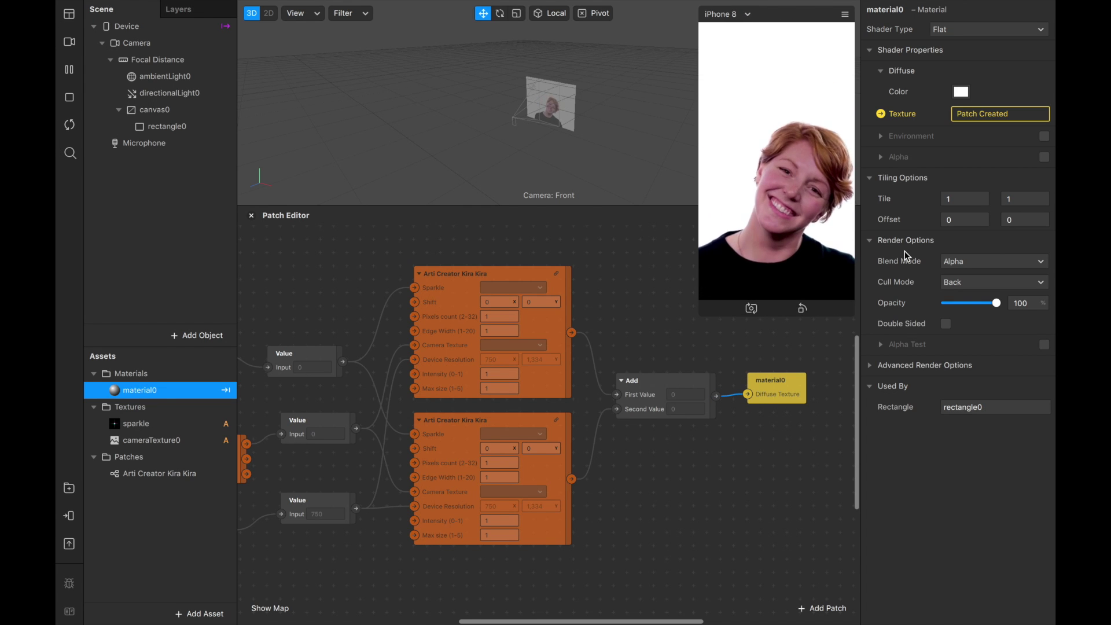
click(983, 261)
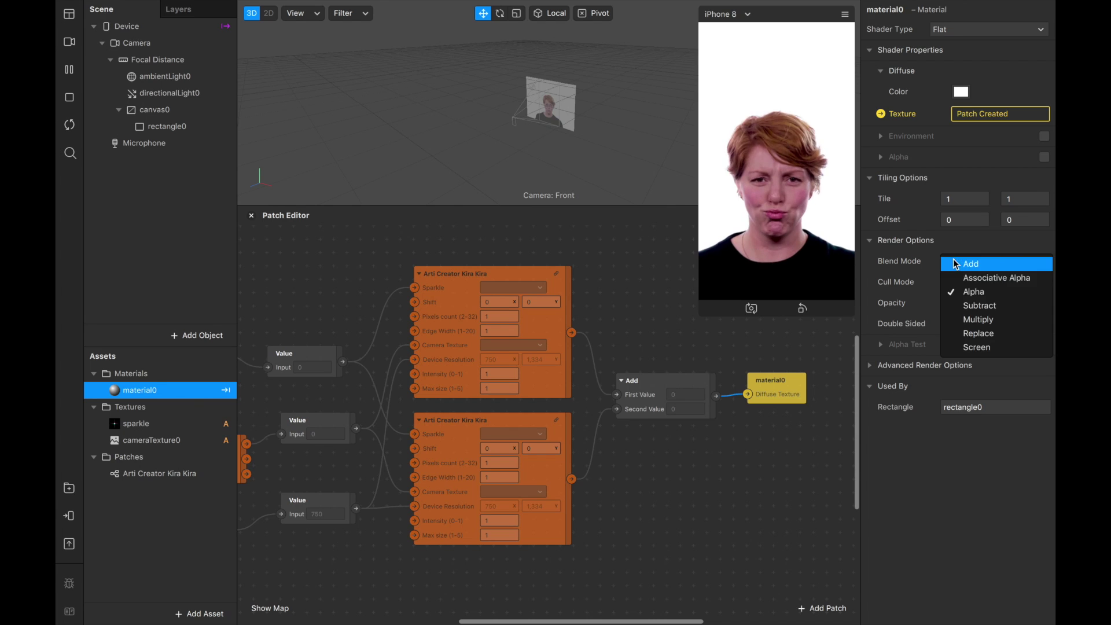
click(972, 348)
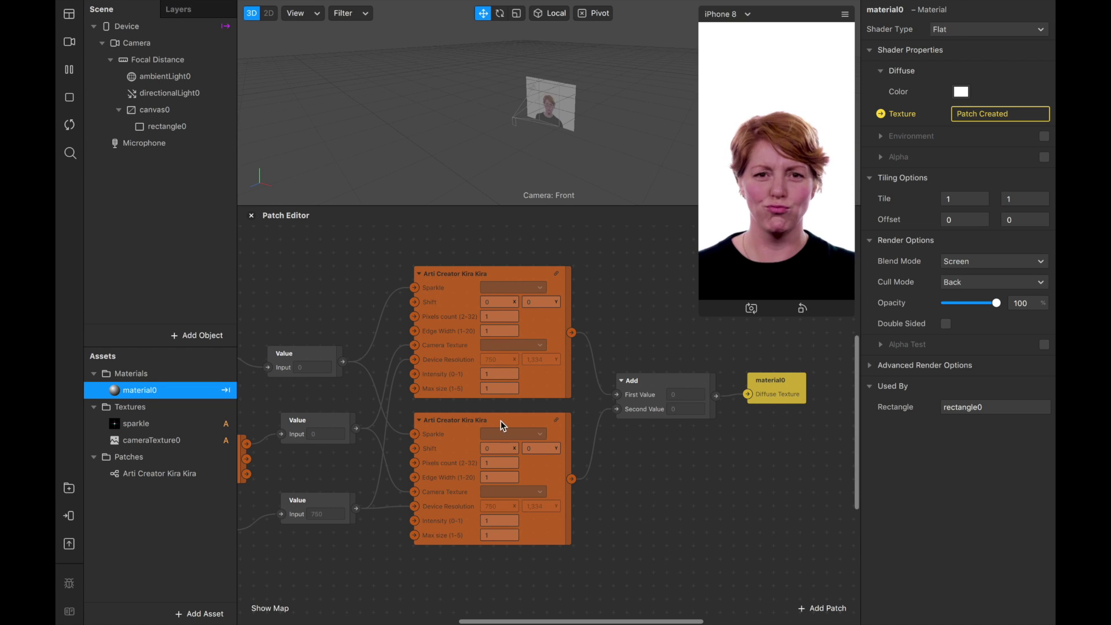
Set Pixels count to 30 and Edge Width to 10 on both Kira Kira patches, and the lower patch's Max size to 4.
click(493, 315)
key(BackSpace)
text(30)
click(501, 332)
text(0)
click(505, 463)
click(511, 478)
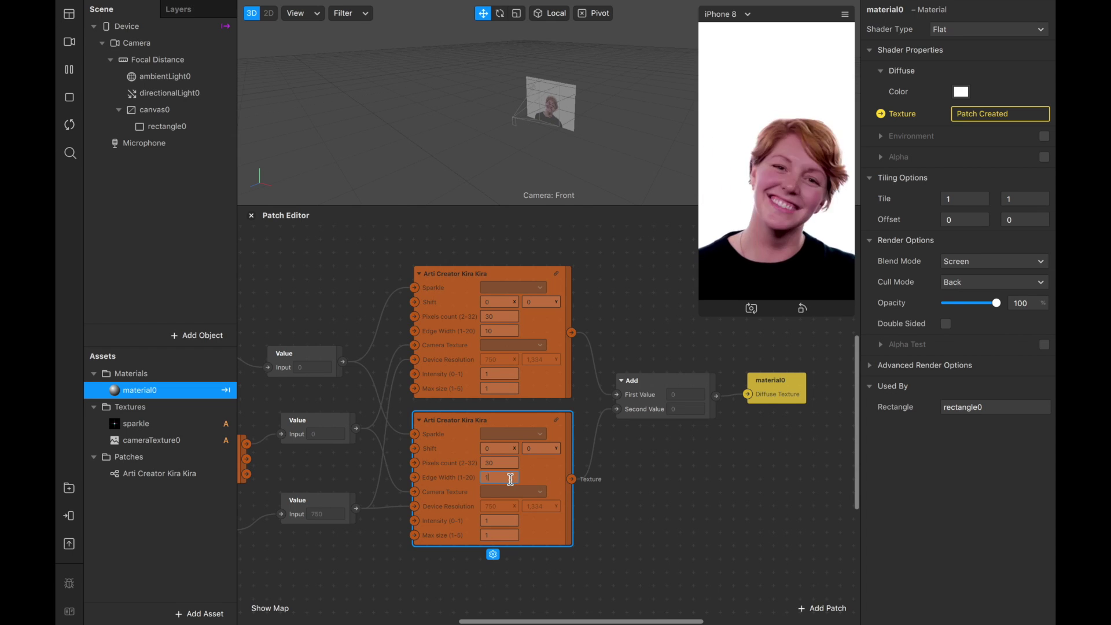
click(641, 545)
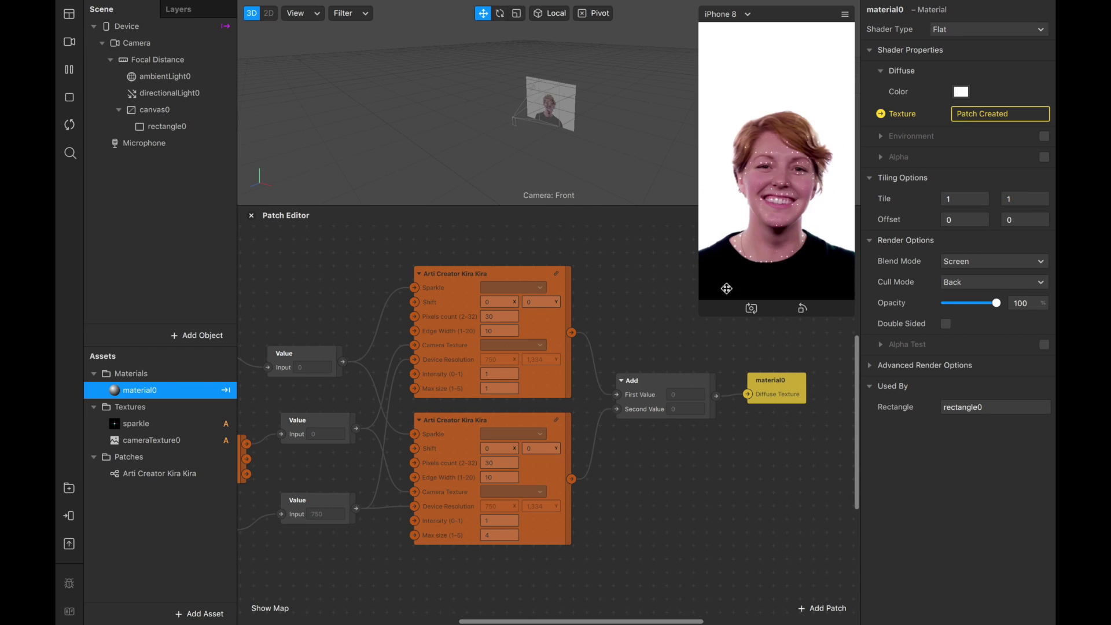
drag(702, 313, 709, 285)
click(533, 423)
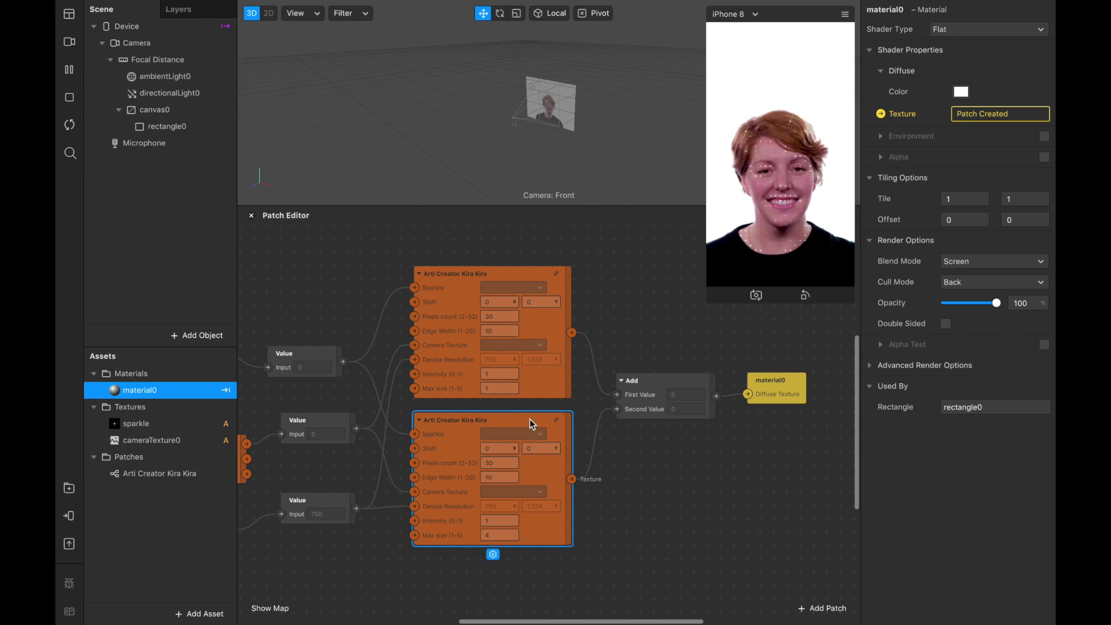
click(670, 511)
scroll(670, 510, down, 3)
key(ctrl+v)
key(ctrl+v)
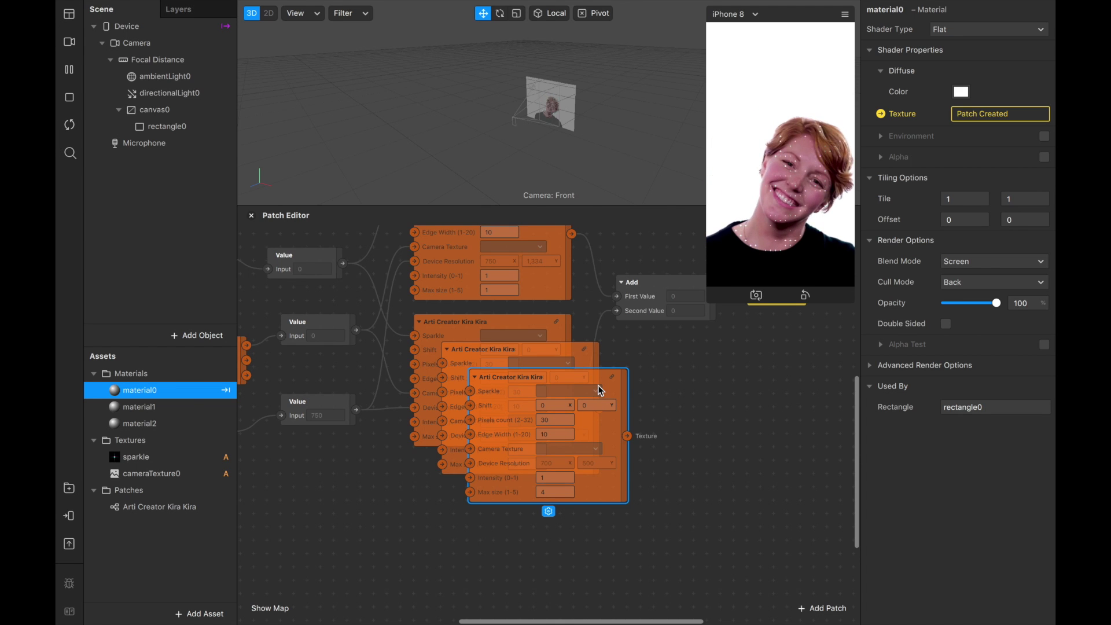
key(Delete)
click(589, 361)
key(Delete)
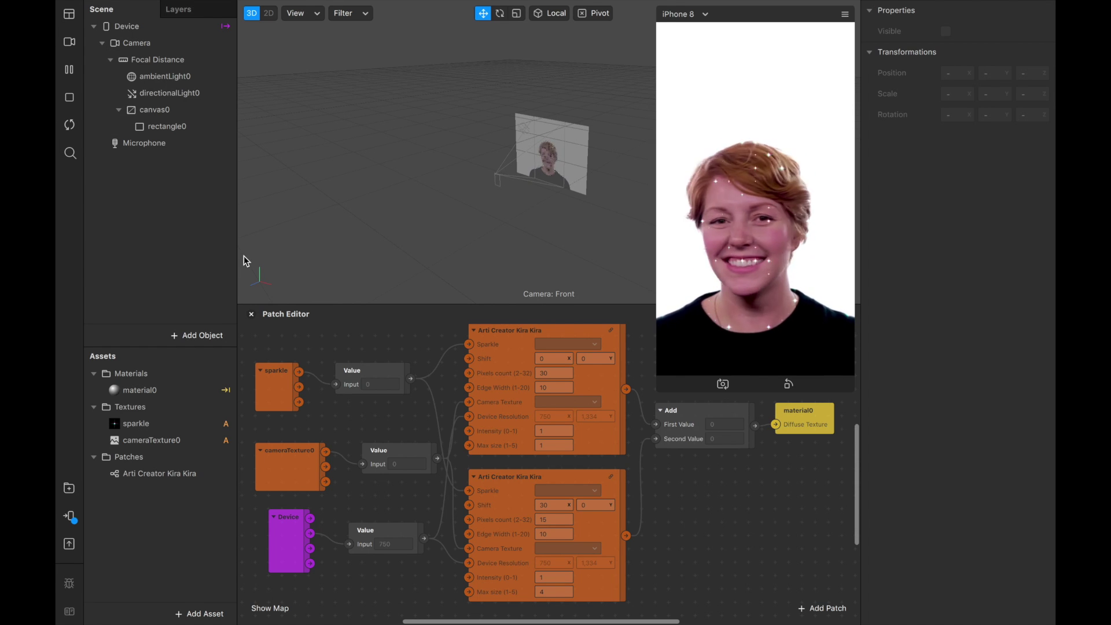
Add a face tracker to the scene and a face mesh beneath it.
mouse_move(225, 5)
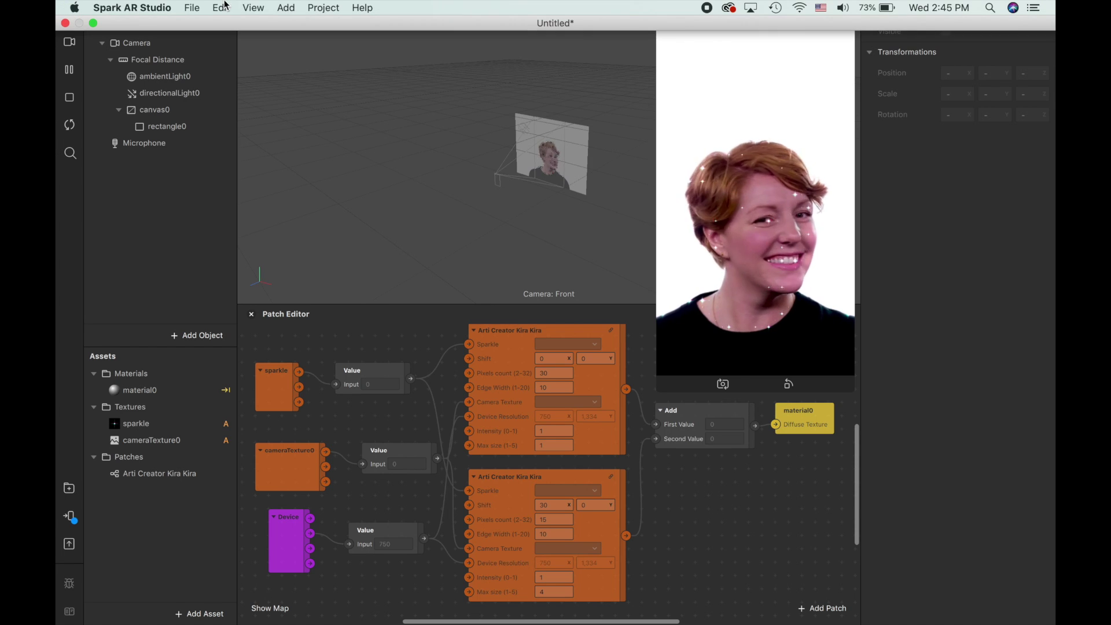
click(287, 8)
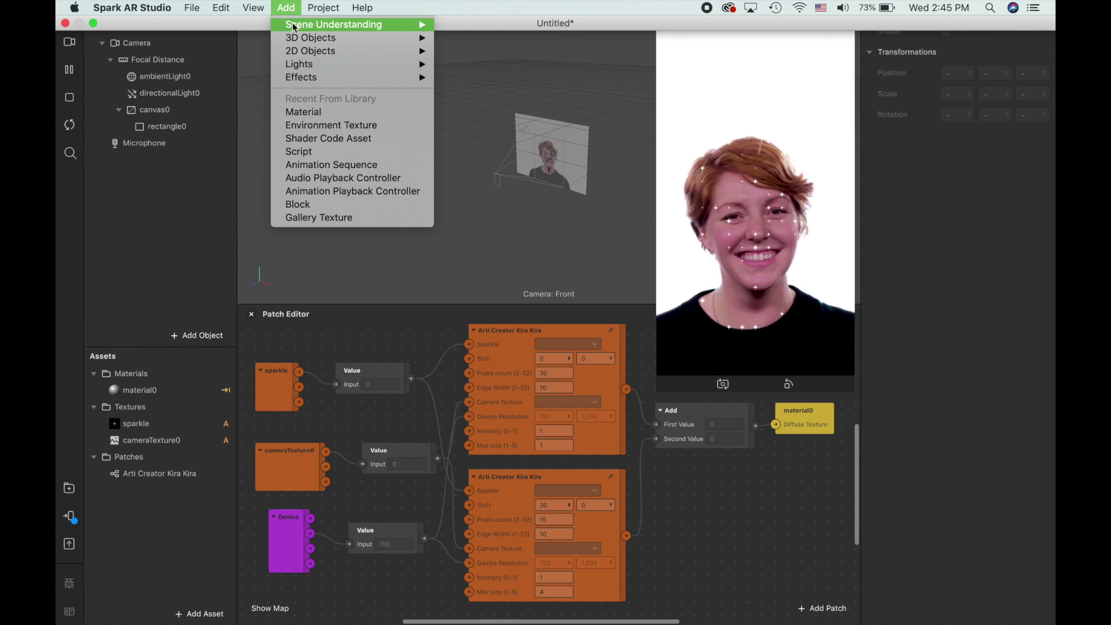
mouse_move(322, 29)
click(481, 30)
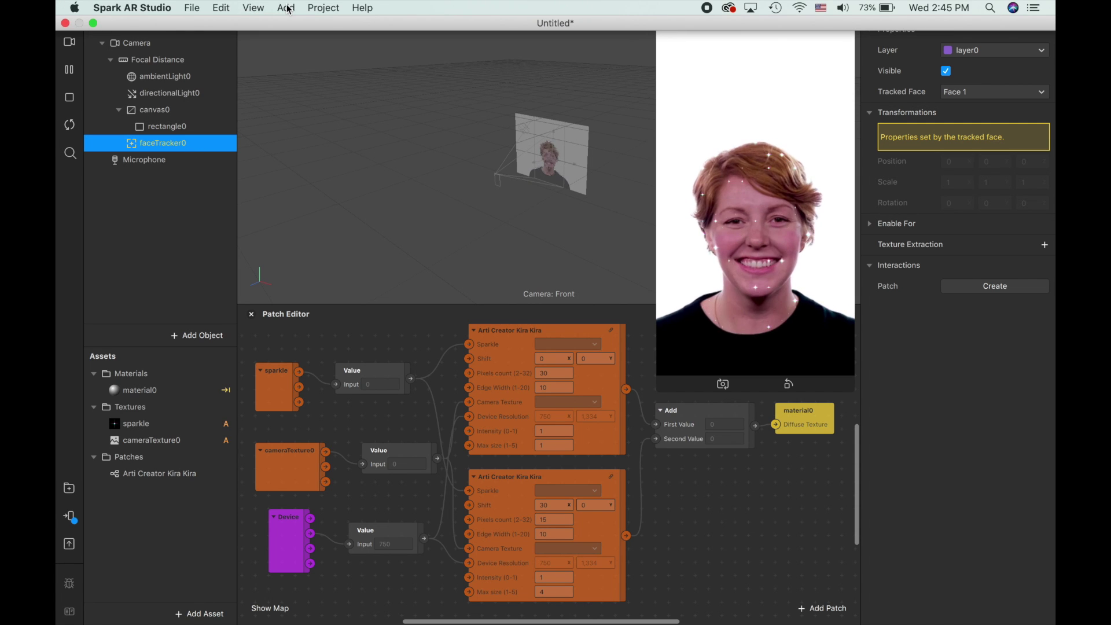
click(287, 8)
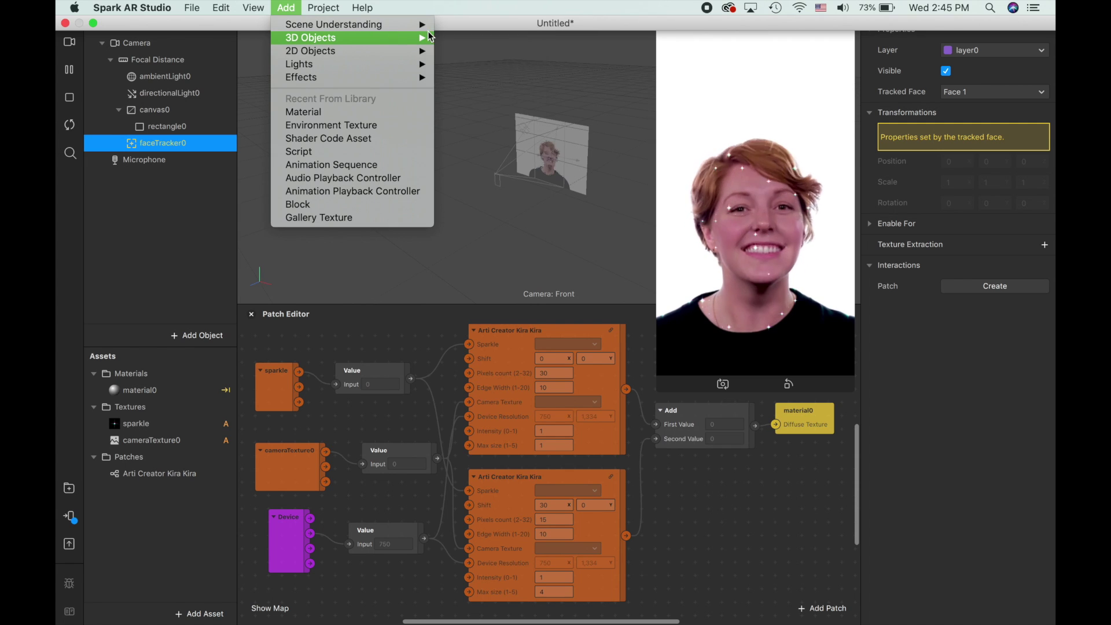
mouse_move(424, 38)
click(476, 83)
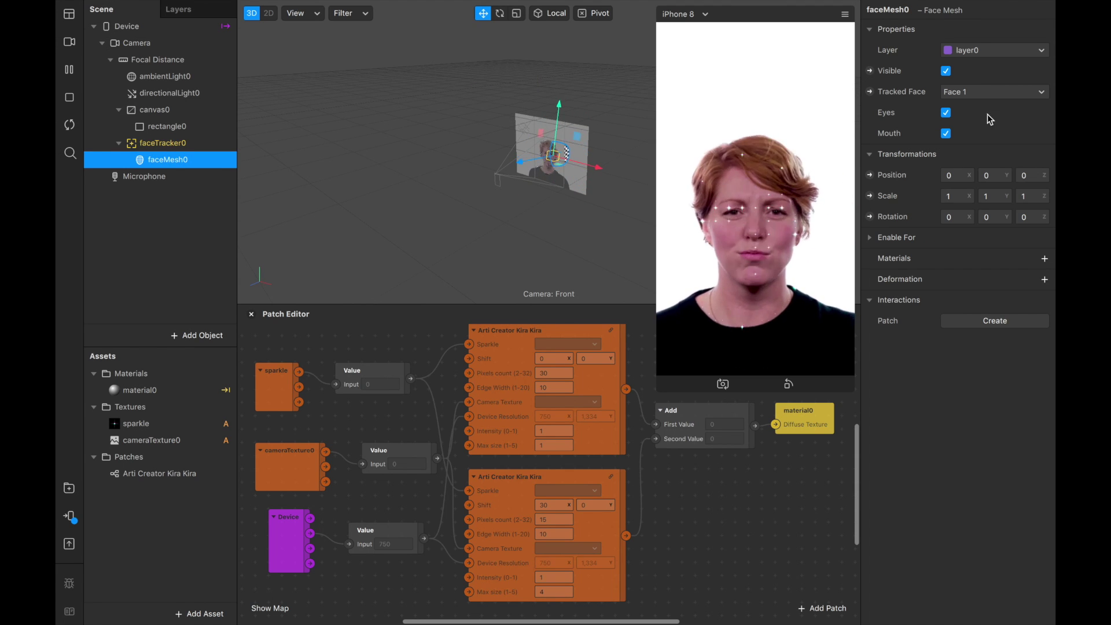
Create a new material for the face mesh and rename it skin.
click(1044, 258)
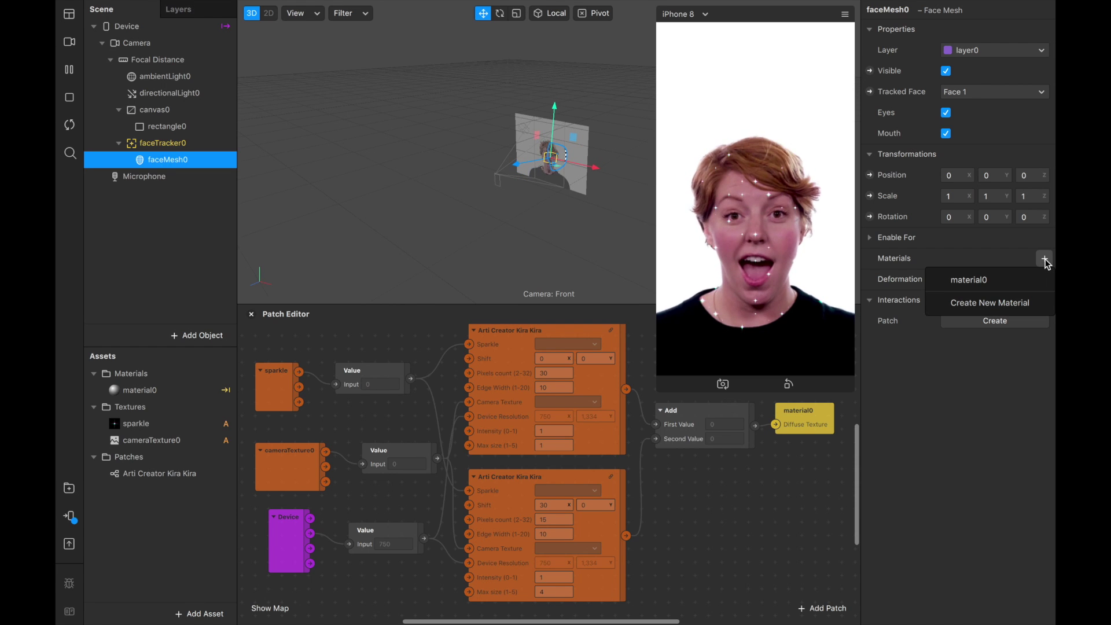
click(1028, 302)
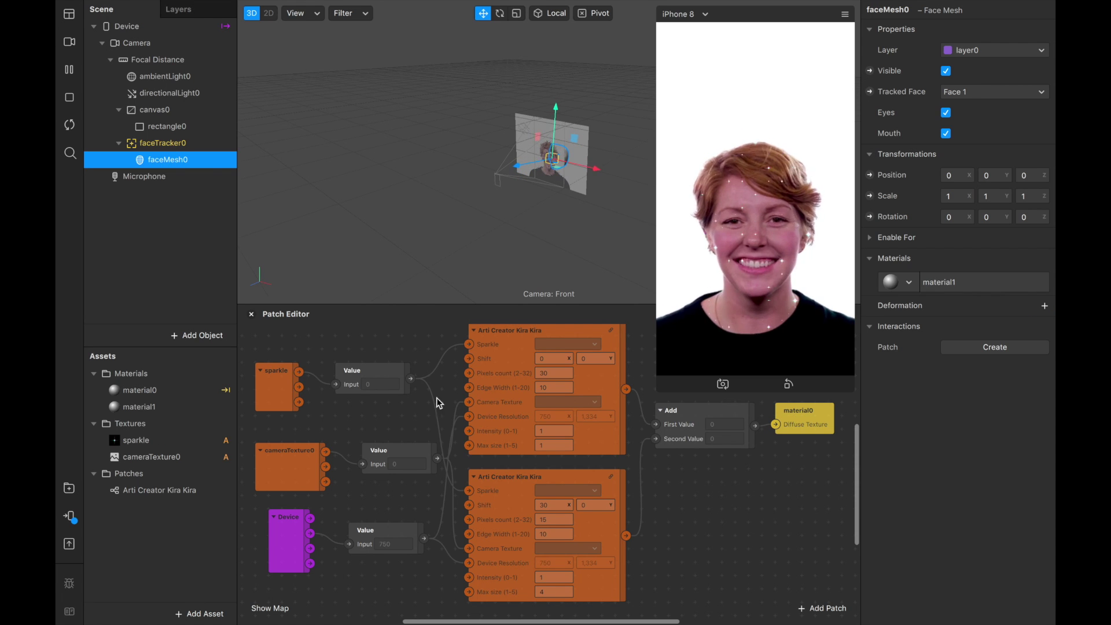
click(156, 407)
right_click(156, 407)
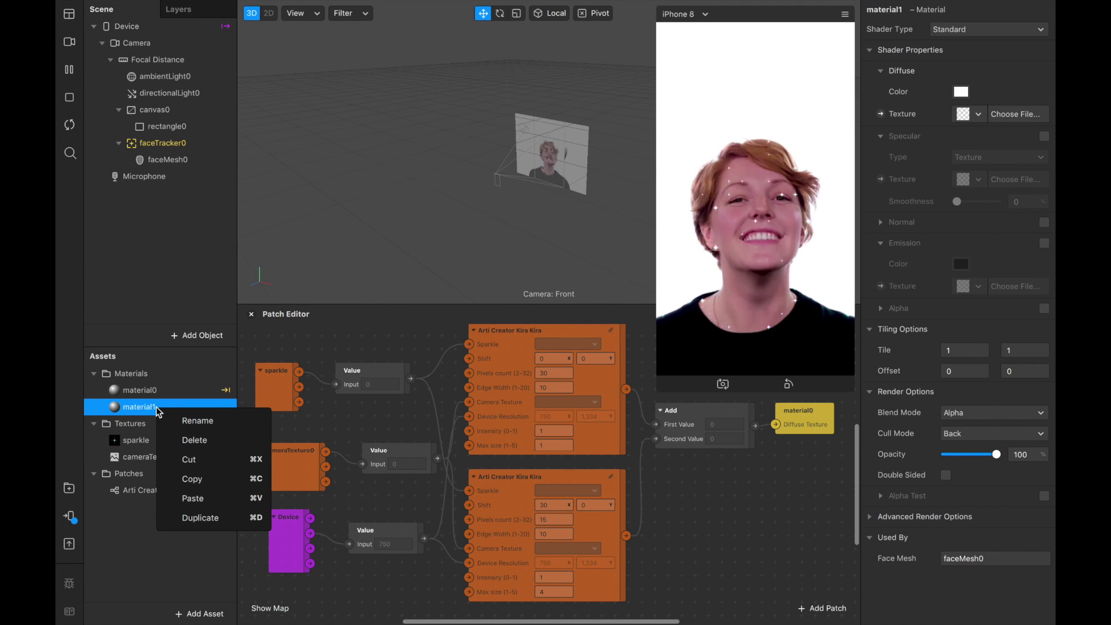
click(184, 421)
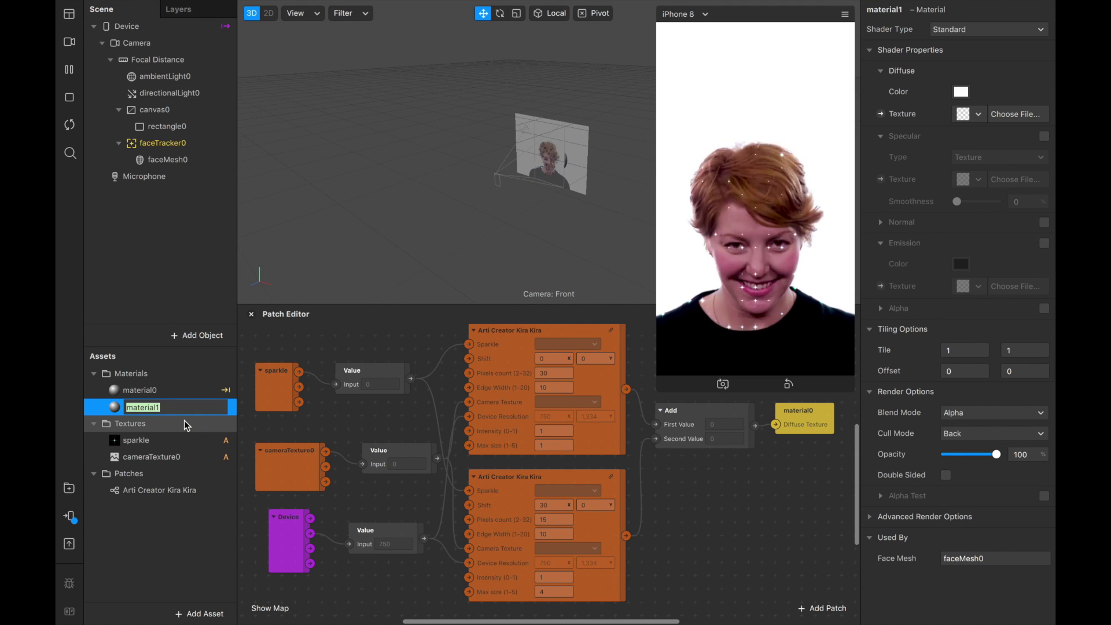
text(skin)
key(Return)
click(180, 534)
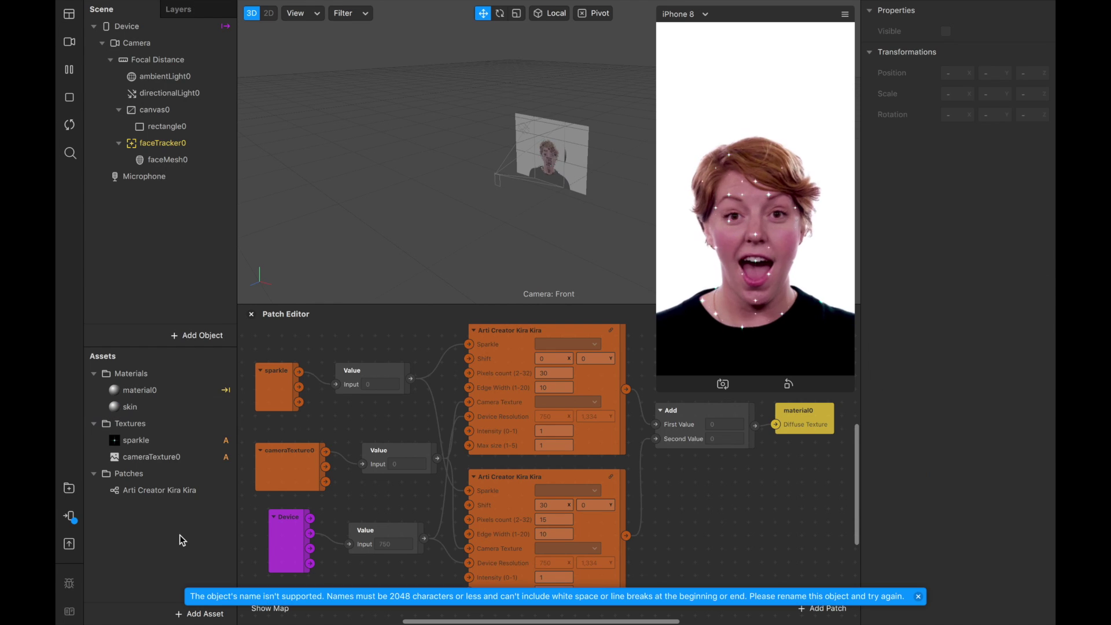
Set the skin material's shader type to Retouching and its Skin Smoothing to 23%.
click(153, 407)
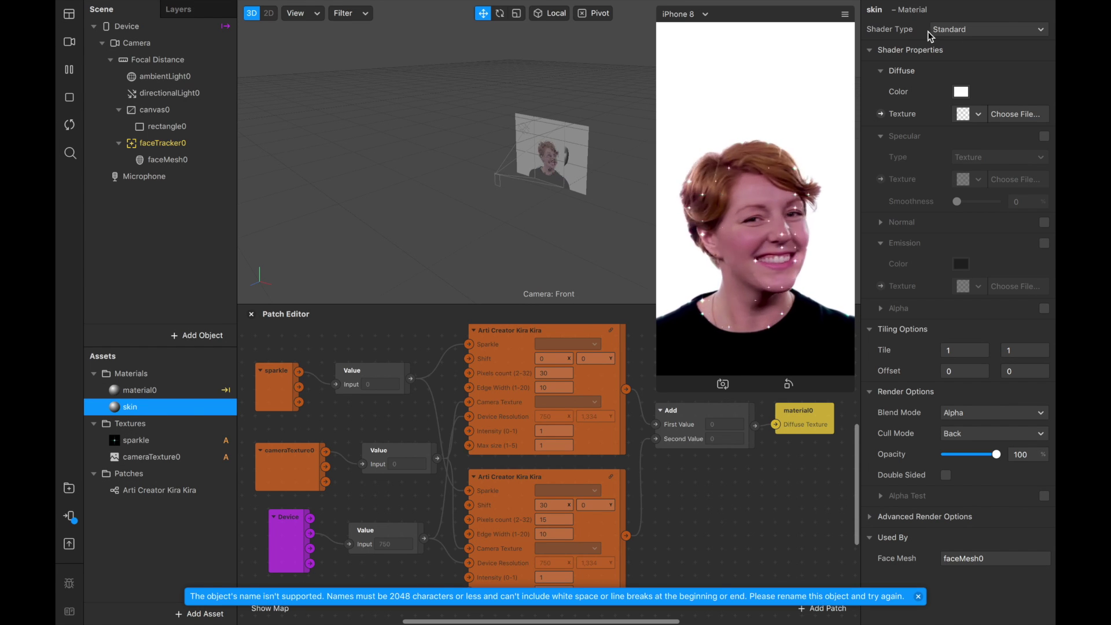
click(1040, 33)
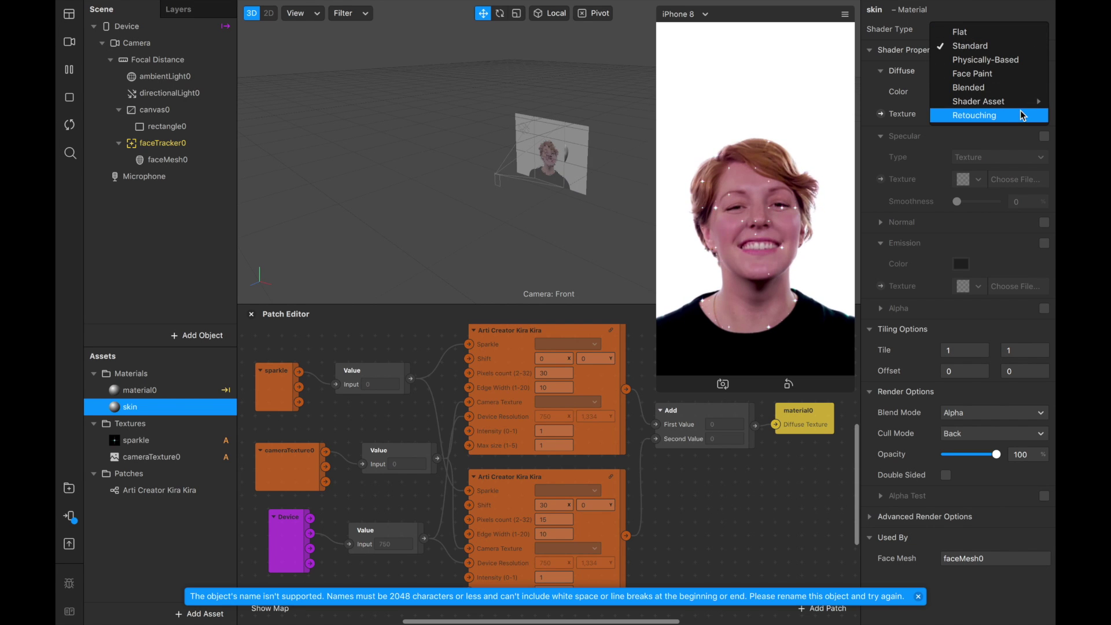
click(1020, 113)
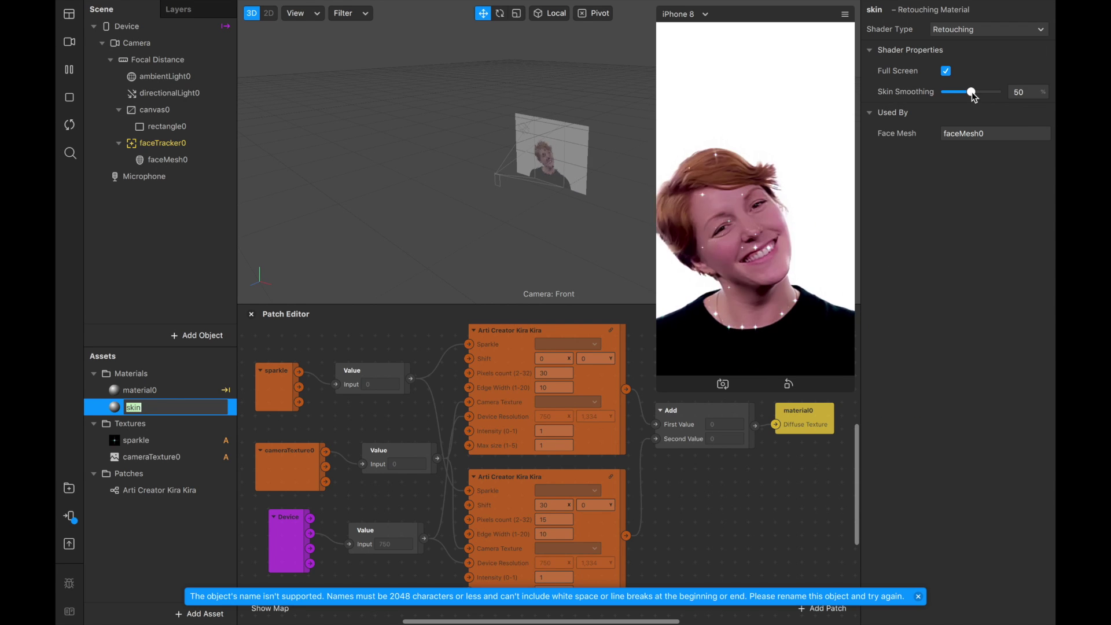
drag(972, 93, 959, 96)
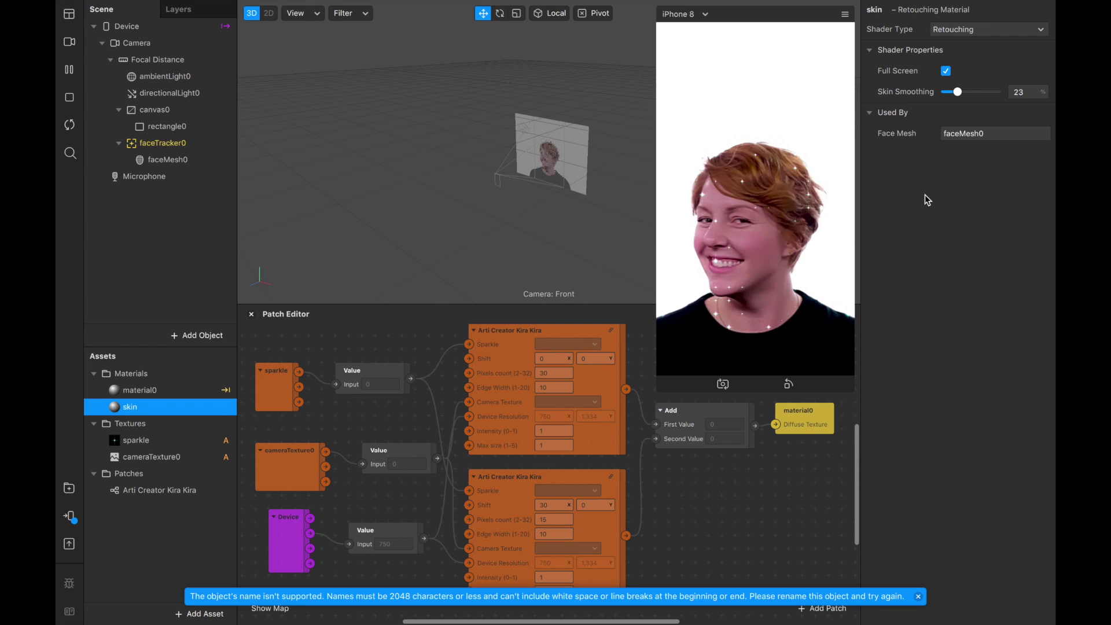
Send the effect to the connected phone for preview in Spark AR Player.
click(72, 516)
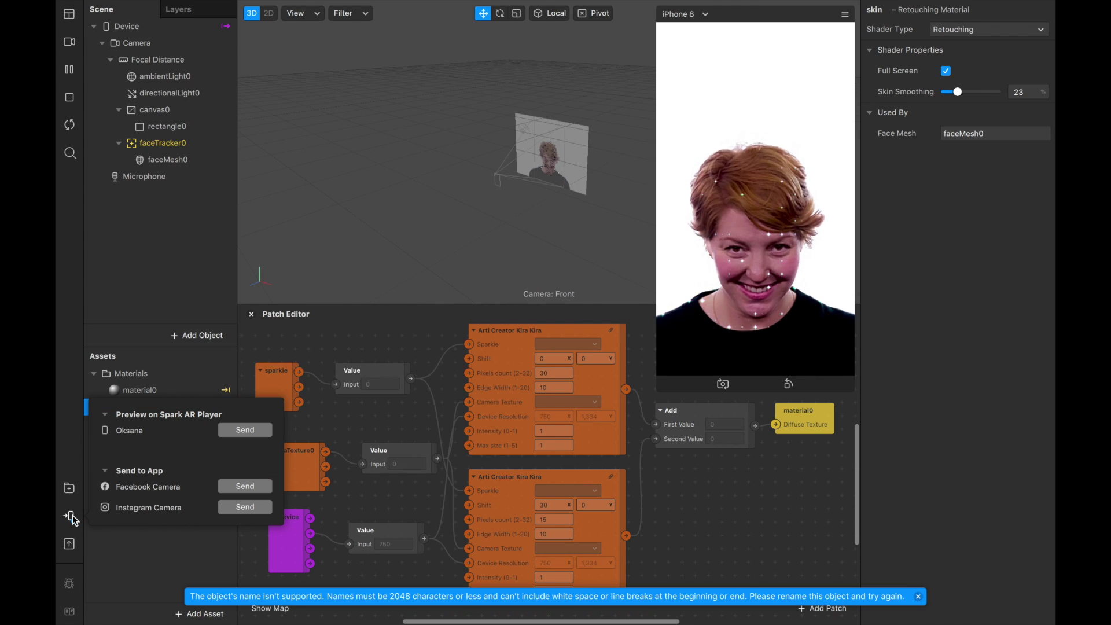
click(246, 431)
click(245, 431)
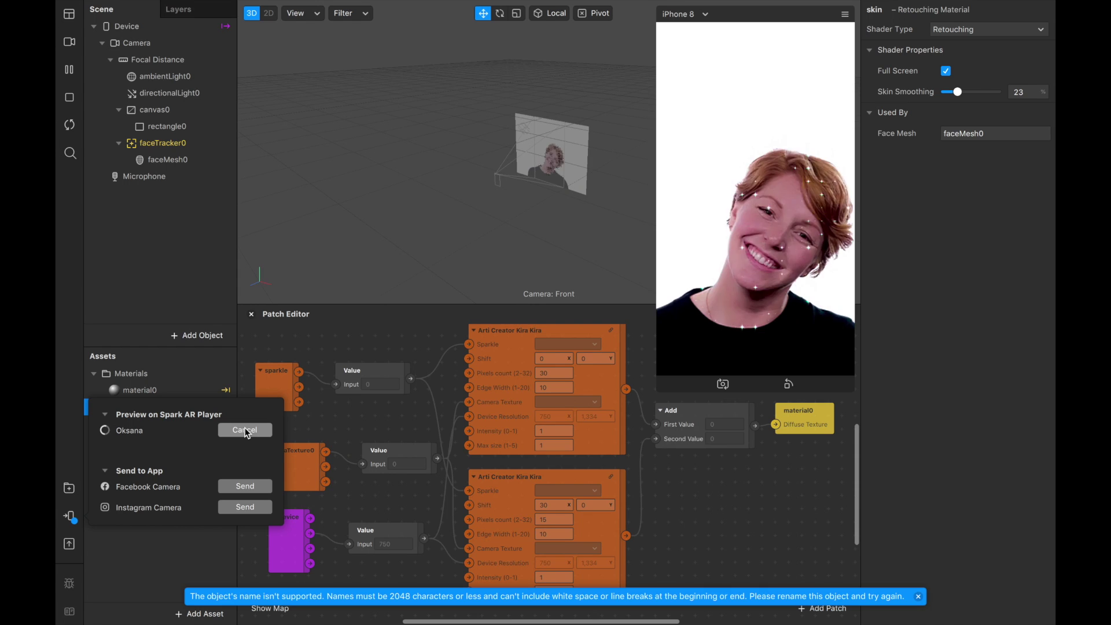